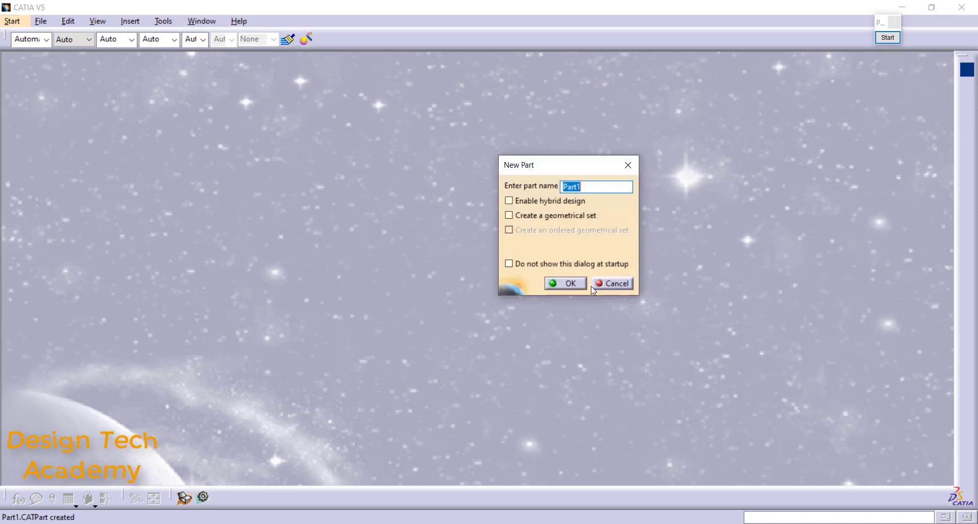
Create a new part named Part1 and start a sketch on the xy plane
{"action": "left_click", "coordinate": [565, 283]}
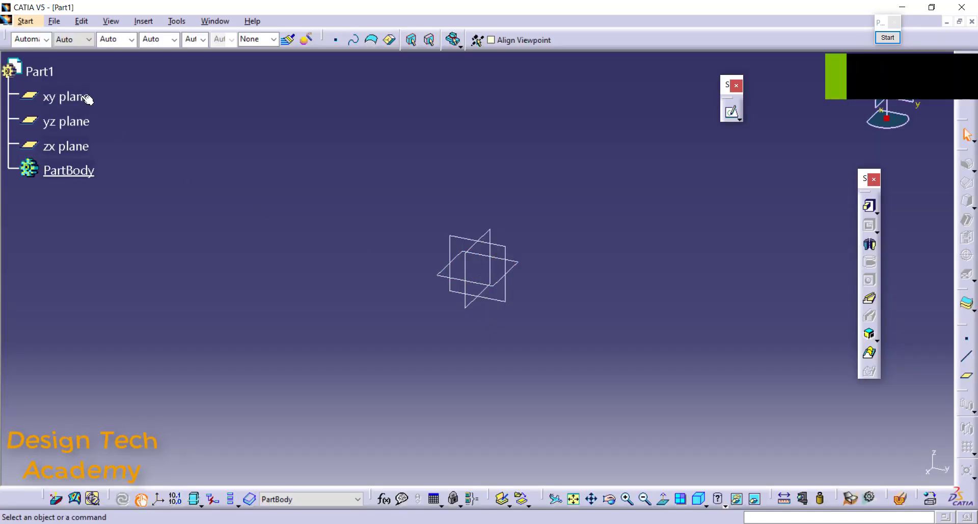
{"action": "left_click", "coordinate": [87, 98]}
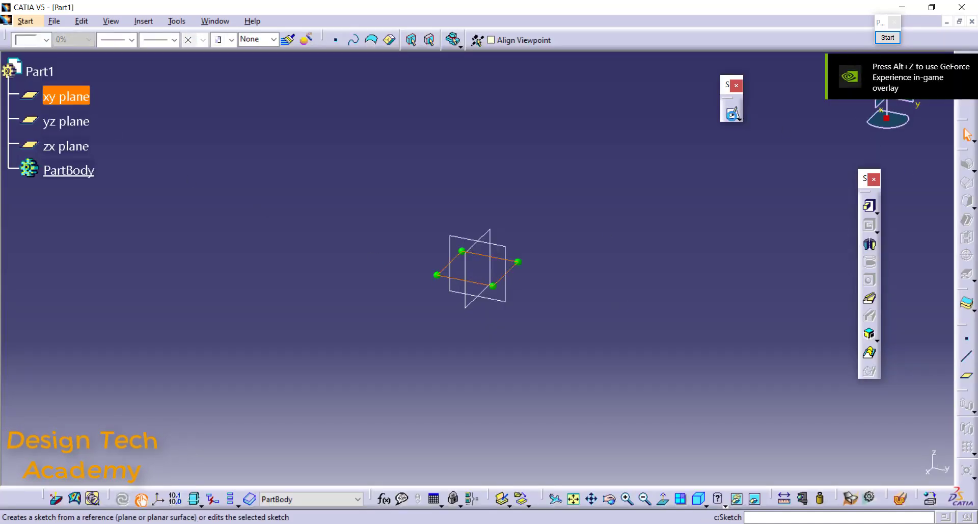
{"action": "left_click", "coordinate": [732, 113]}
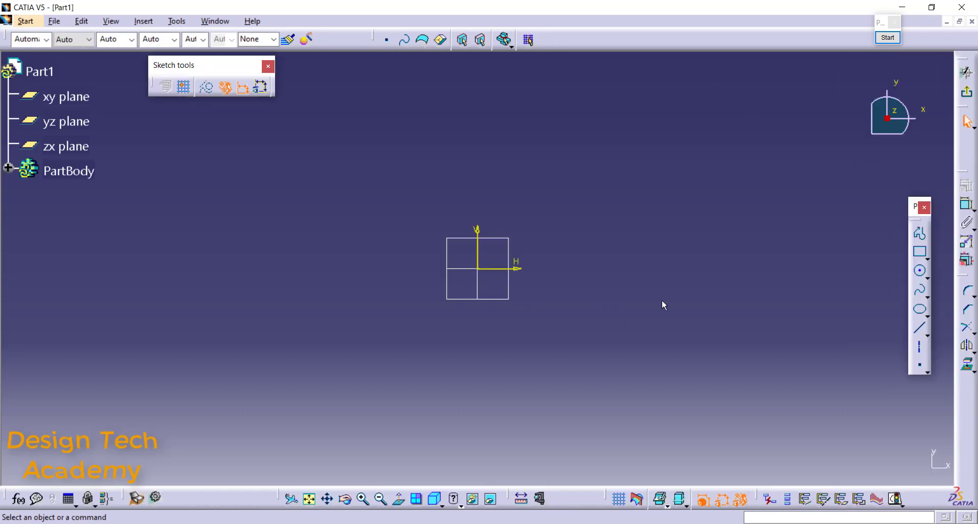
Sketch a centered rectangle about 164 mm wide and 130 mm high on the sketch origin
{"action": "left_click", "coordinate": [927, 259]}
{"action": "left_click", "coordinate": [948, 268]}
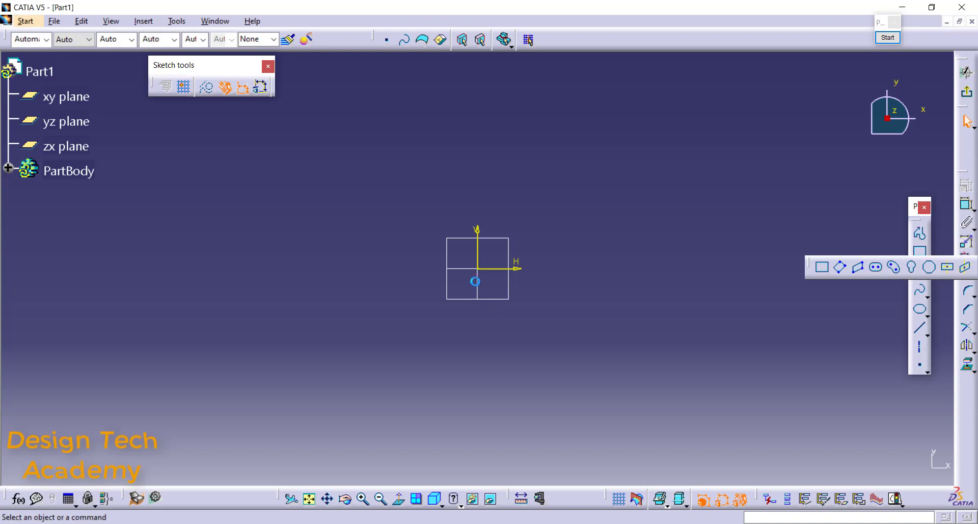
{"action": "left_click", "coordinate": [477, 268]}
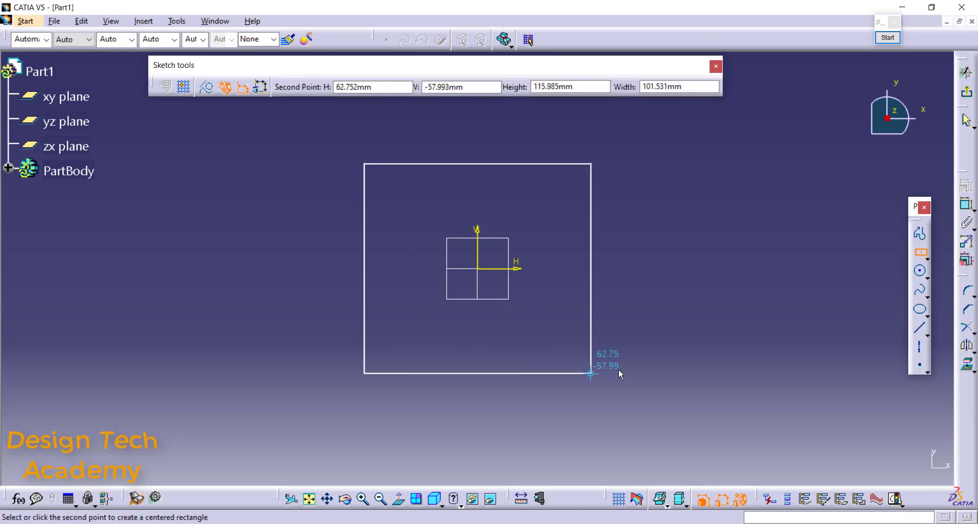
{"action": "left_click", "coordinate": [626, 386]}
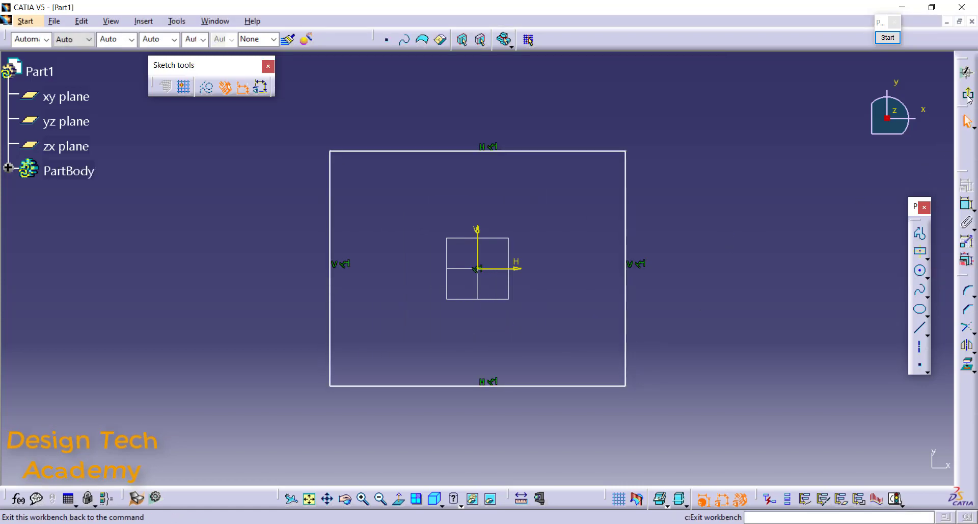
Dimension the rectangle's height and set it to 150 mm
{"action": "left_click", "coordinate": [967, 203]}
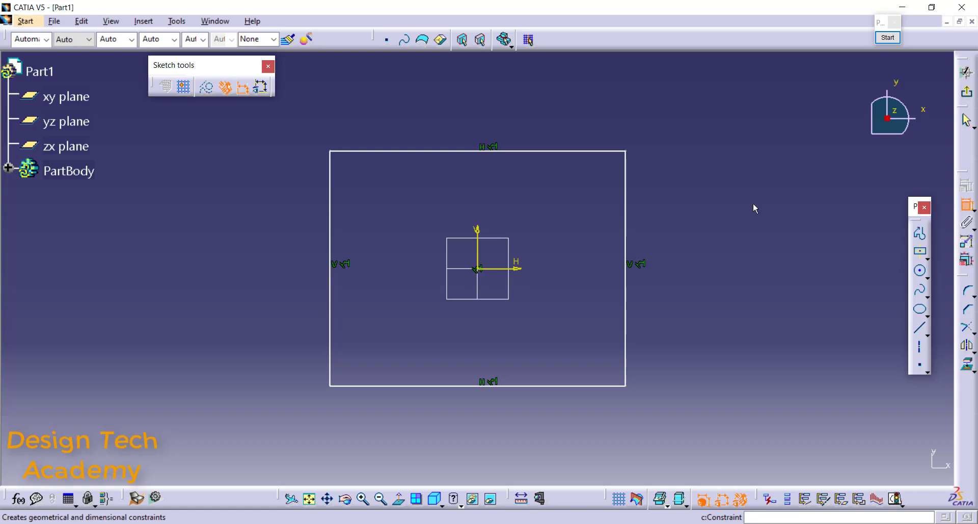
{"action": "left_click", "coordinate": [626, 199]}
{"action": "left_click", "coordinate": [762, 236]}
{"action": "double_click", "coordinate": [763, 236]}
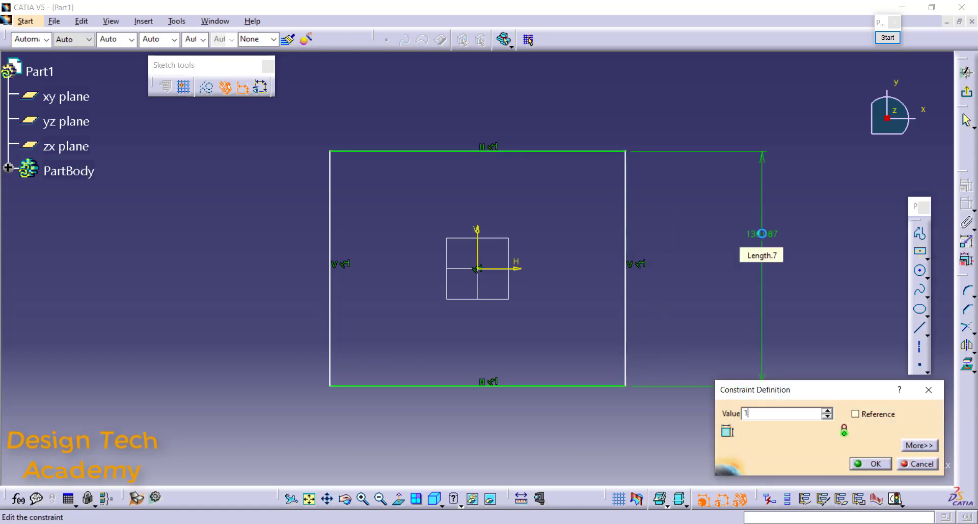
{"action": "type", "text": "150"}
{"action": "key", "text": "Return"}
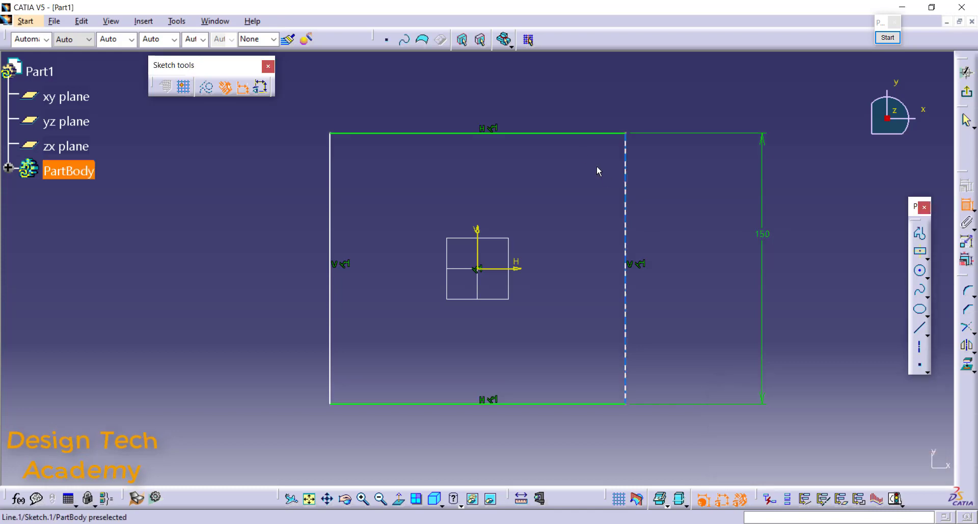
Dimension the rectangle's width, set it to 150 mm, and exit the sketch
{"action": "left_click", "coordinate": [574, 134]}
{"action": "left_click", "coordinate": [553, 98]}
{"action": "double_click", "coordinate": [550, 97]}
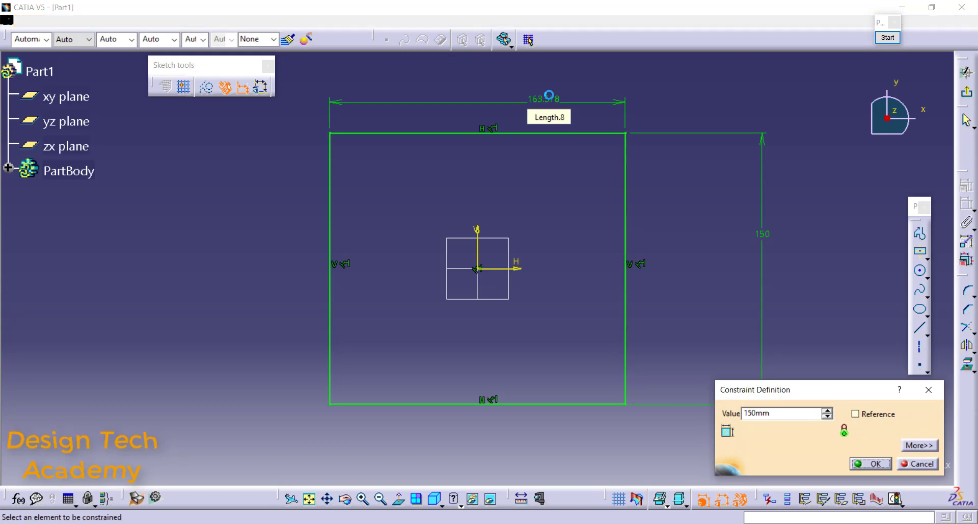
{"action": "key", "text": "Return"}
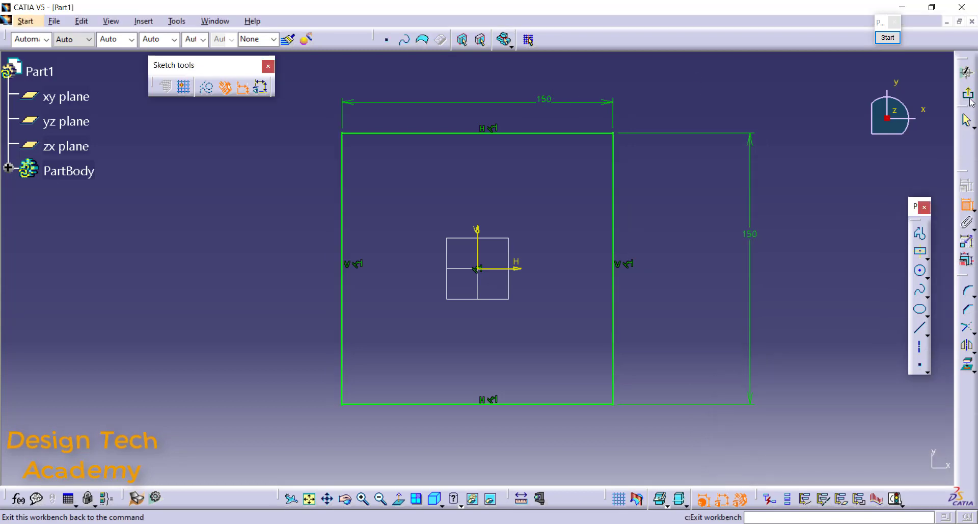
{"action": "left_click", "coordinate": [966, 71]}
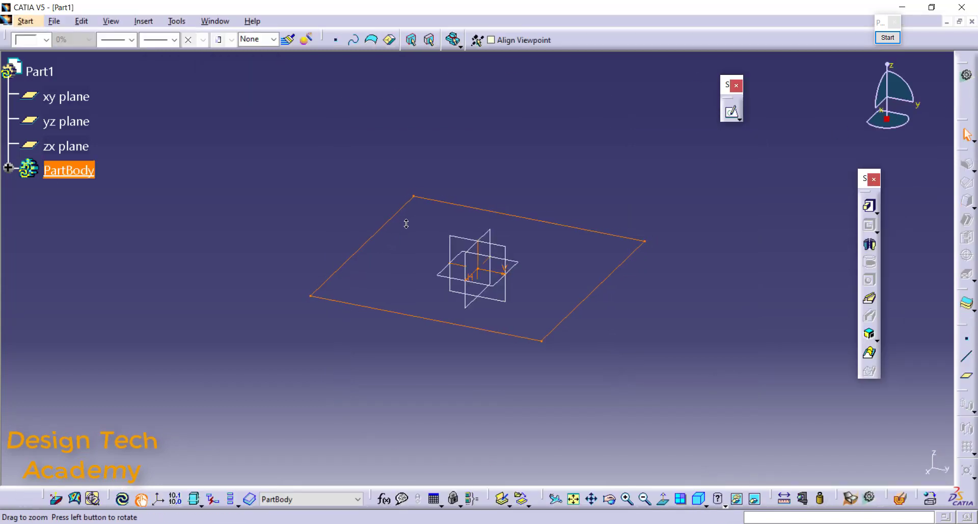
Pad the square sketch upward into a solid block
{"action": "left_click", "coordinate": [869, 206]}
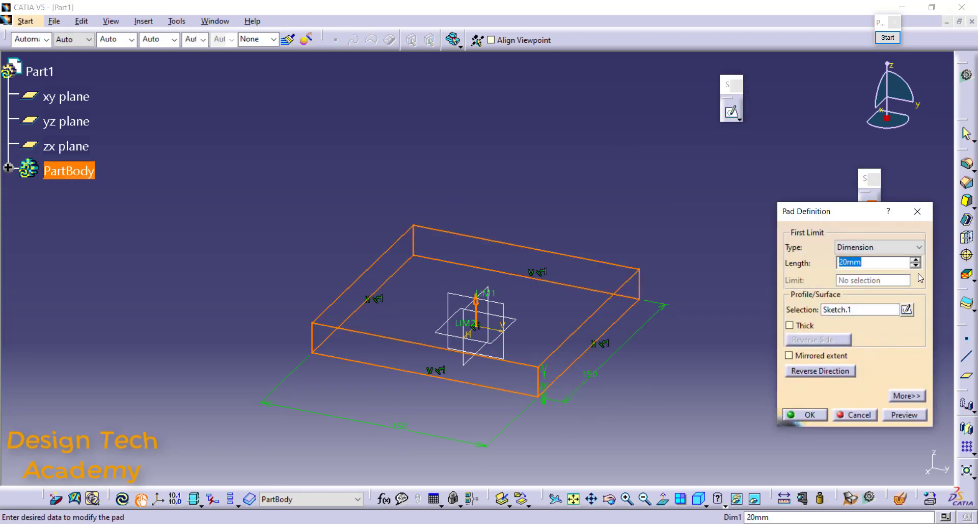
{"action": "key", "text": "Return"}
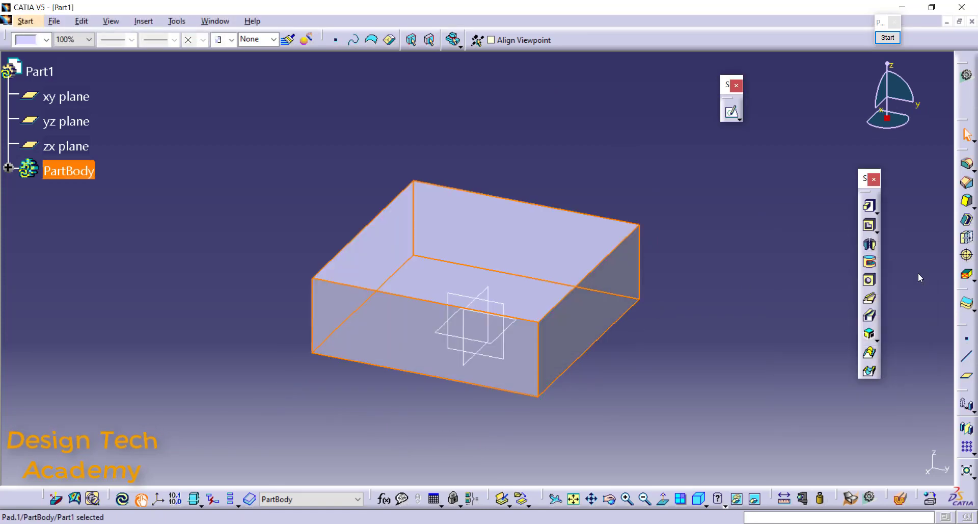
{"action": "middle_click_drag", "start_coordinate": [452, 282], "coordinate": [439, 330]}
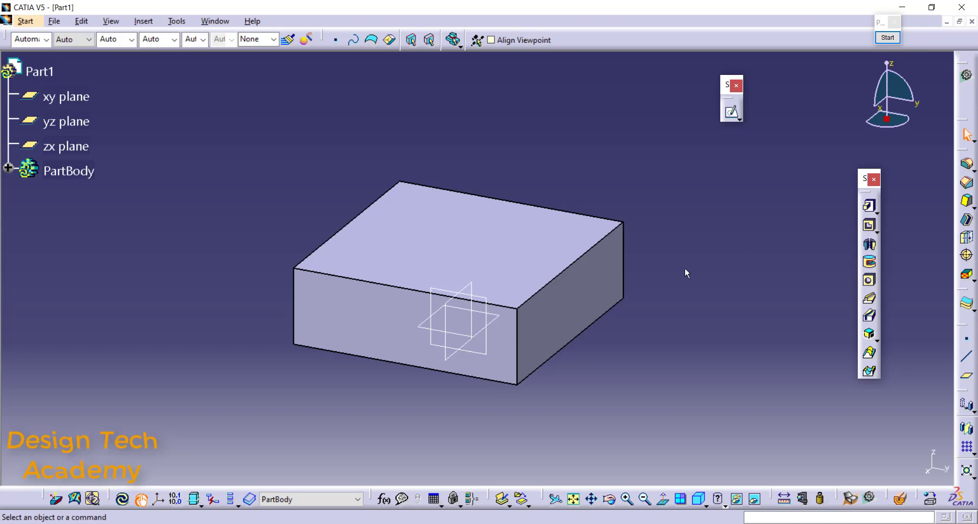
Fillet the block's four vertical corner edges with a 10 mm radius
{"action": "middle_click_drag", "start_coordinate": [685, 269], "coordinate": [688, 263]}
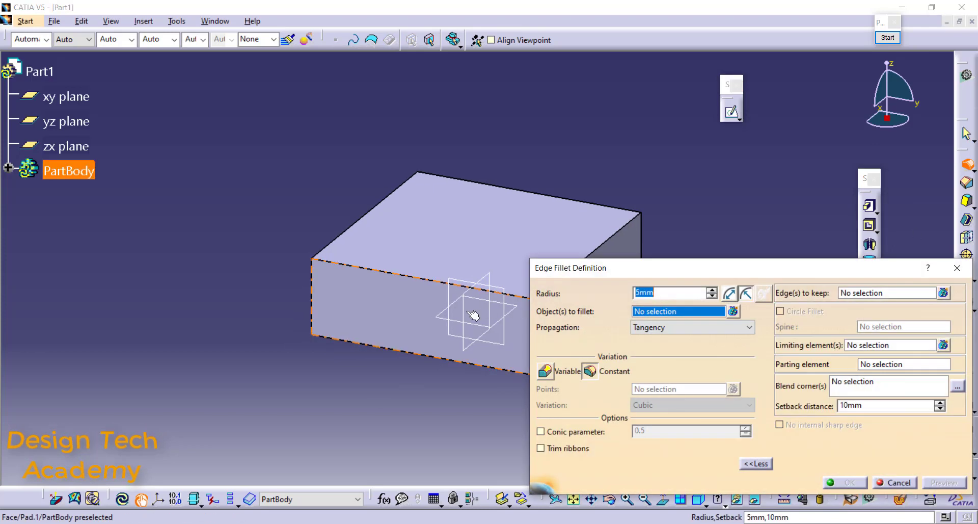
{"action": "middle_click_drag", "start_coordinate": [560, 324], "coordinate": [464, 297]}
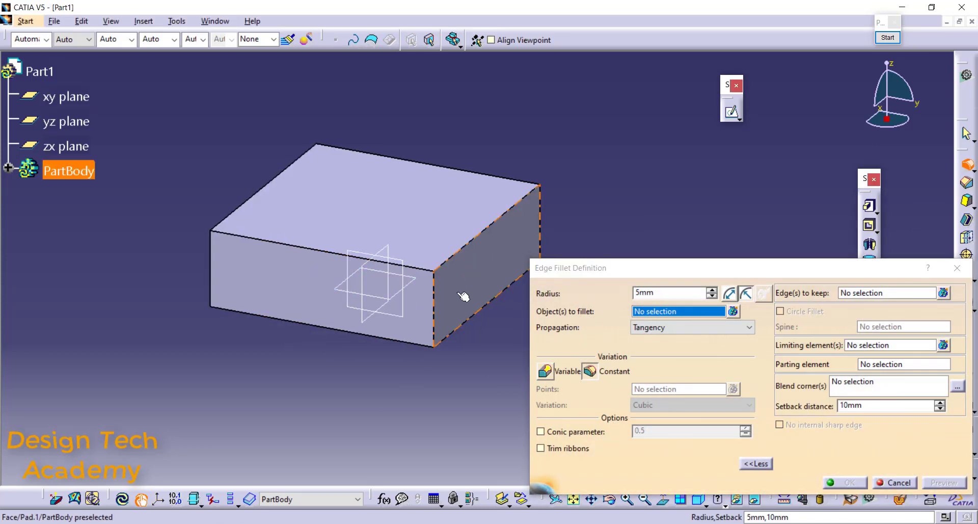
{"action": "left_click", "coordinate": [449, 278]}
{"action": "left_click", "coordinate": [541, 205]}
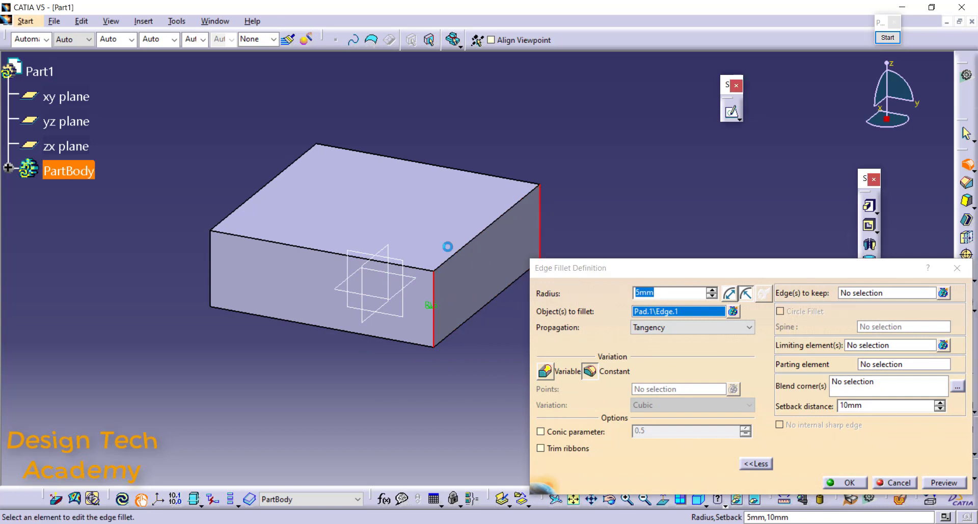
{"action": "left_click", "coordinate": [217, 260]}
{"action": "middle_click_drag", "start_coordinate": [217, 260], "coordinate": [378, 315]}
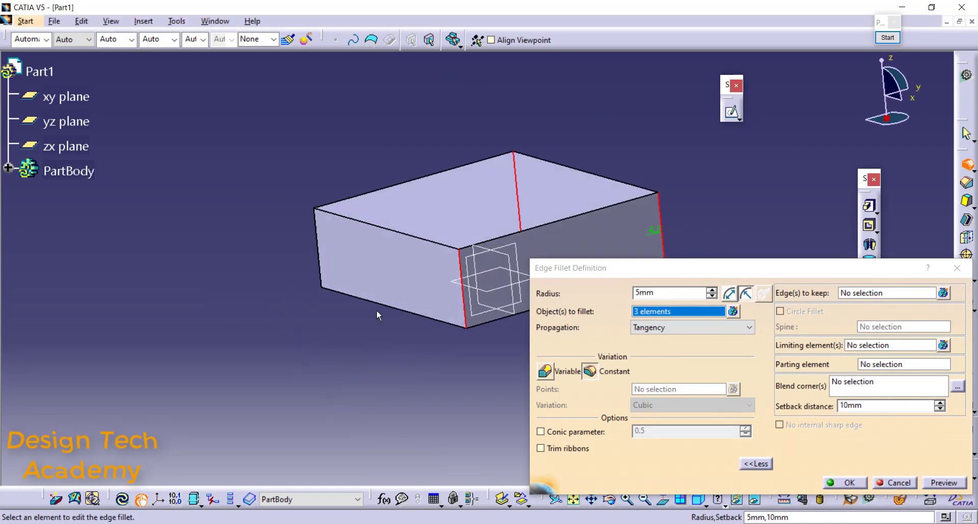
{"action": "left_click", "coordinate": [318, 248]}
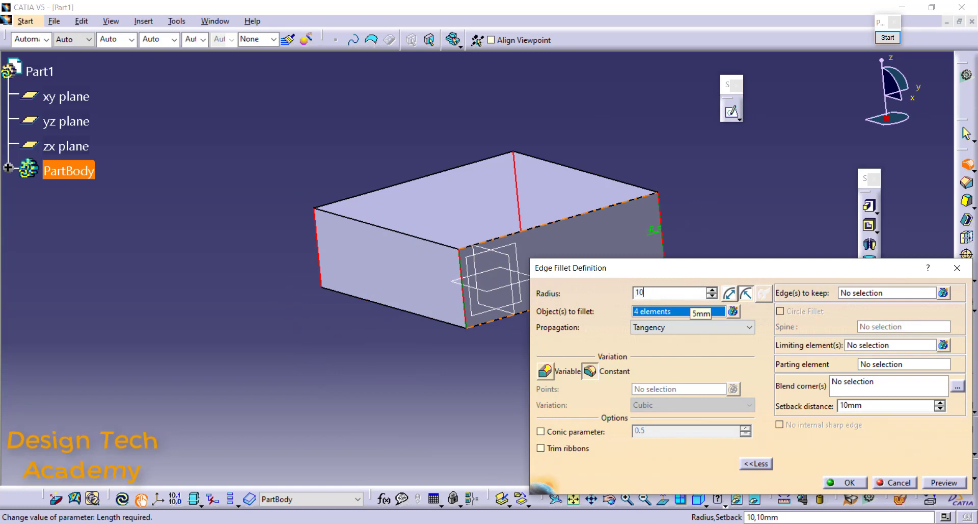
{"action": "key", "text": "Return"}
Define a 5 degree draft on the block's side faces with the xy plane as neutral element
{"action": "middle_click_drag", "start_coordinate": [609, 266], "coordinate": [571, 292]}
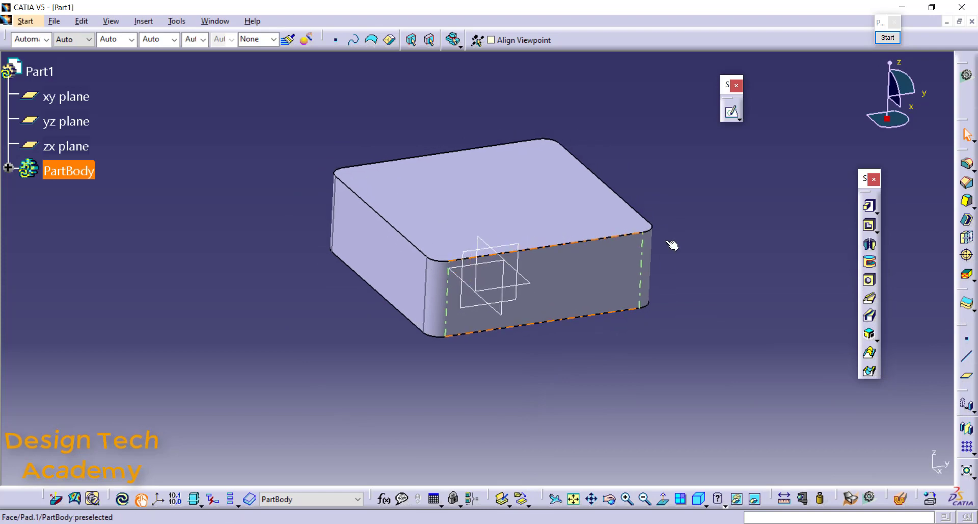
{"action": "left_click", "coordinate": [968, 202]}
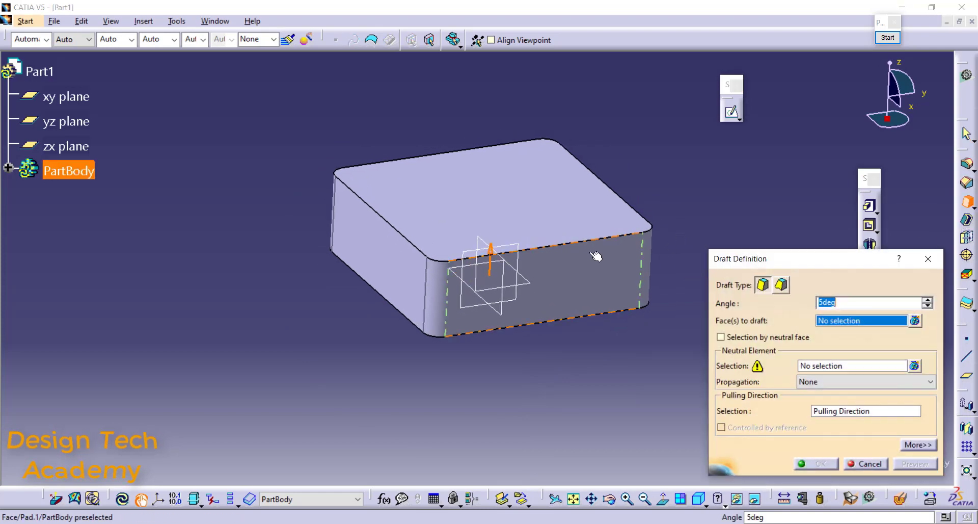
{"action": "middle_click_drag", "start_coordinate": [535, 288], "coordinate": [505, 283]}
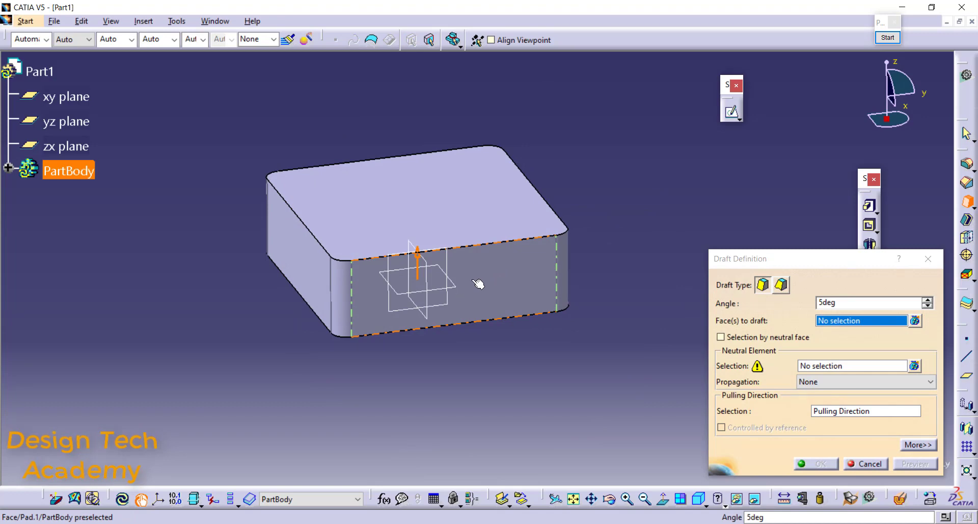
{"action": "left_click", "coordinate": [486, 277]}
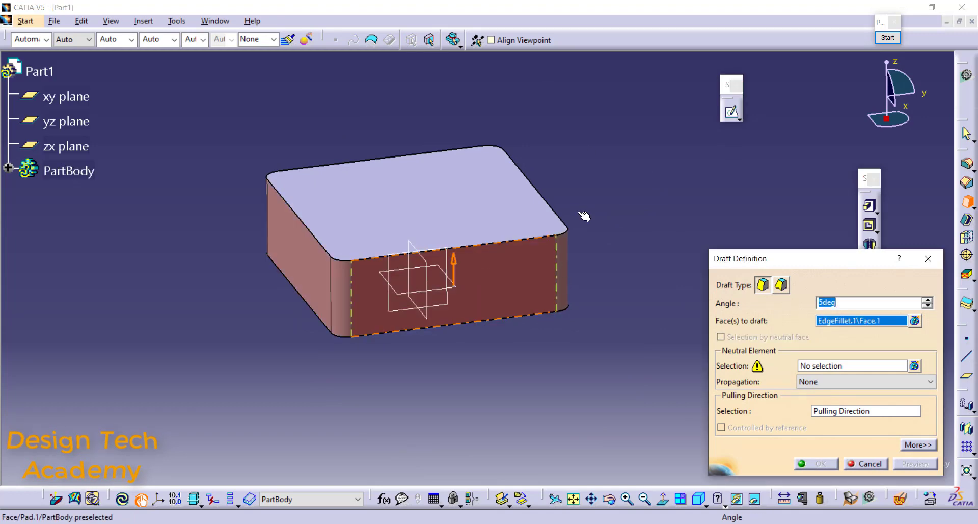
{"action": "middle_click_drag", "start_coordinate": [432, 277], "coordinate": [508, 339]}
{"action": "middle_click_drag", "start_coordinate": [436, 293], "coordinate": [371, 313]}
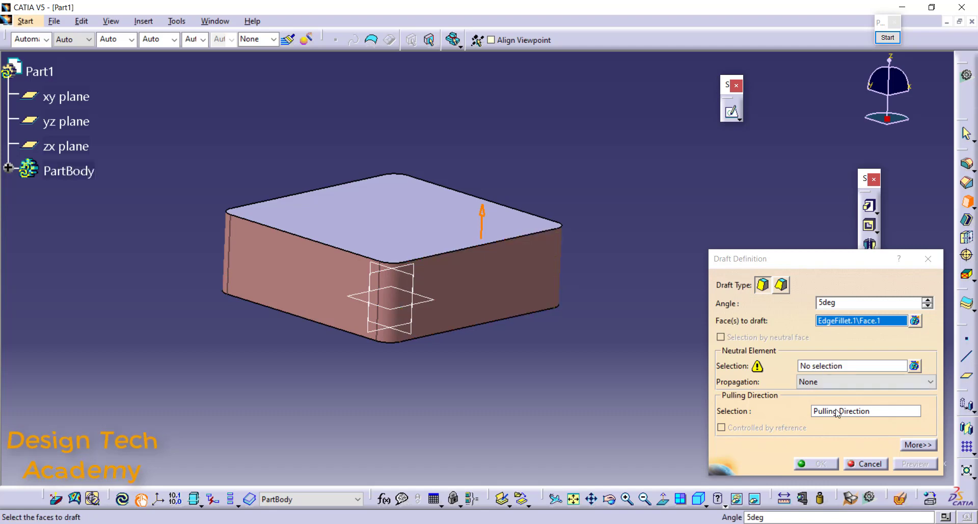
{"action": "left_click", "coordinate": [836, 365]}
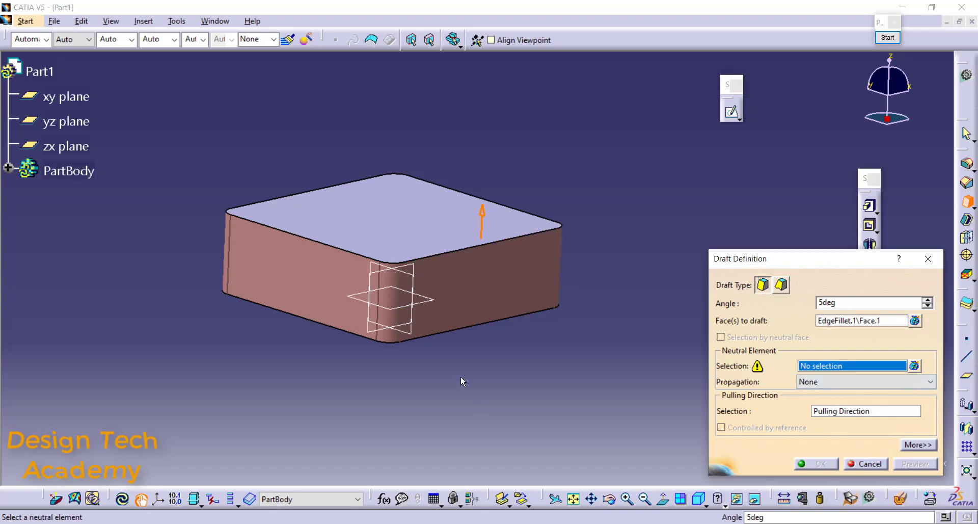
{"action": "middle_click_drag", "start_coordinate": [462, 381], "coordinate": [437, 312]}
{"action": "left_click", "coordinate": [433, 320]}
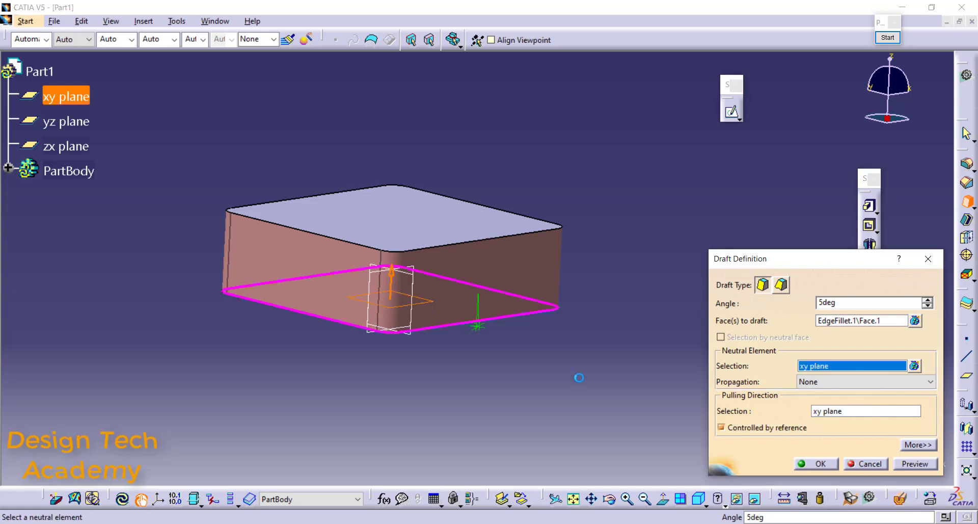
Preview the side-face draft at 5 degrees and at -5 degrees
{"action": "middle_click_drag", "start_coordinate": [494, 338], "coordinate": [450, 346]}
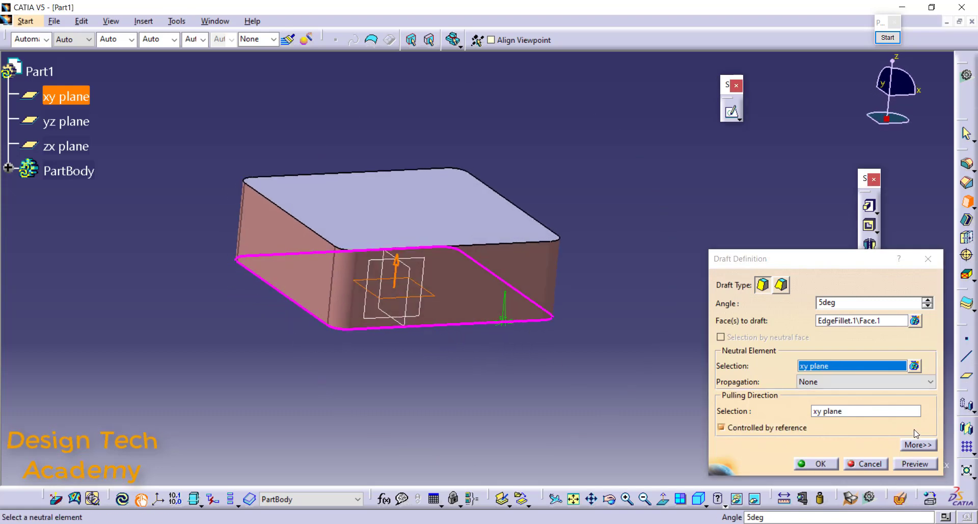
{"action": "left_click", "coordinate": [917, 464]}
{"action": "middle_click_drag", "start_coordinate": [542, 336], "coordinate": [333, 216]}
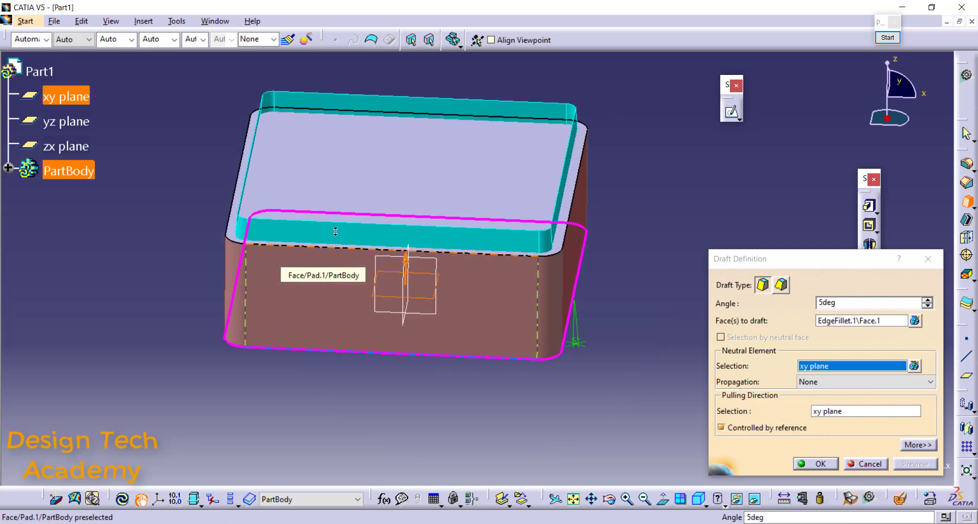
{"action": "middle_click_drag", "start_coordinate": [450, 211], "coordinate": [459, 229]}
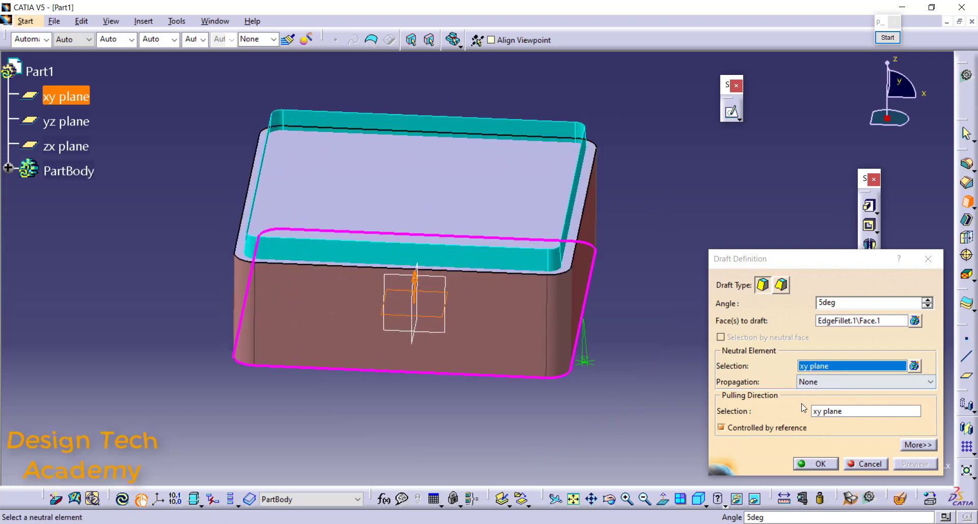
{"action": "left_click", "coordinate": [820, 301]}
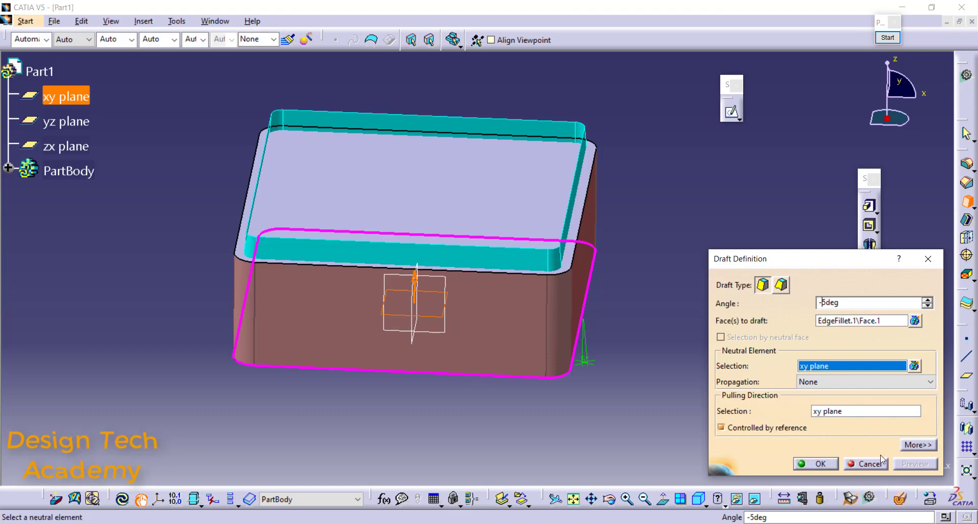
{"action": "left_click", "coordinate": [905, 464]}
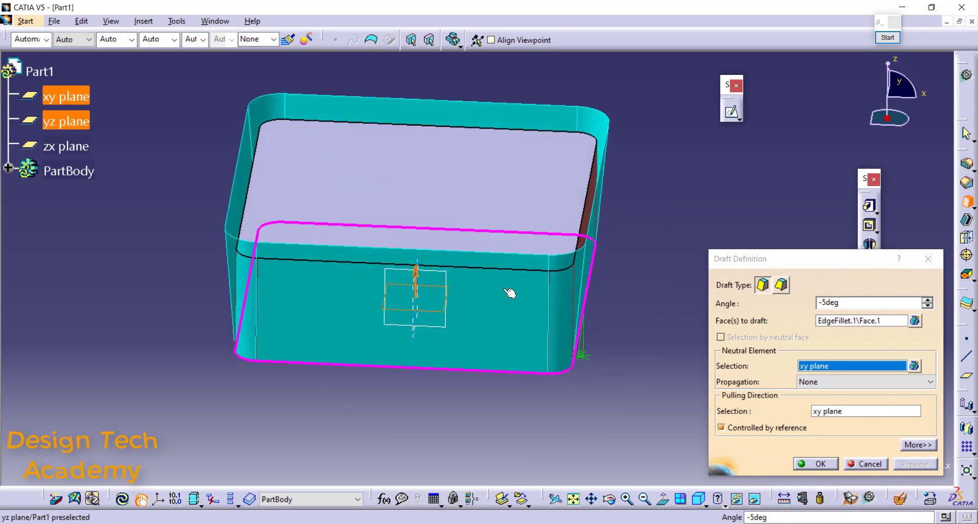
Adjust the draft angle and apply the draft to the block's side faces
{"action": "left_click", "coordinate": [827, 304]}
{"action": "key", "text": "BackSpace"}
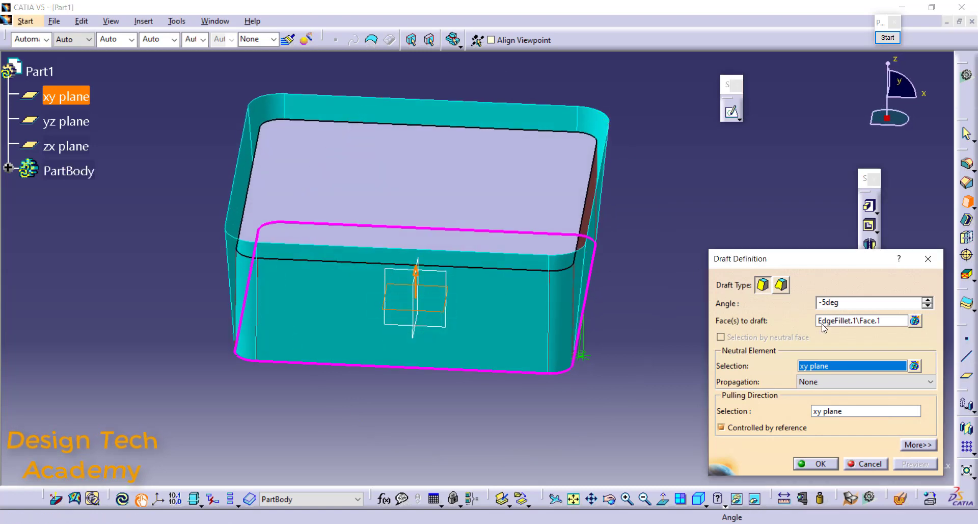
{"action": "key", "text": "Return"}
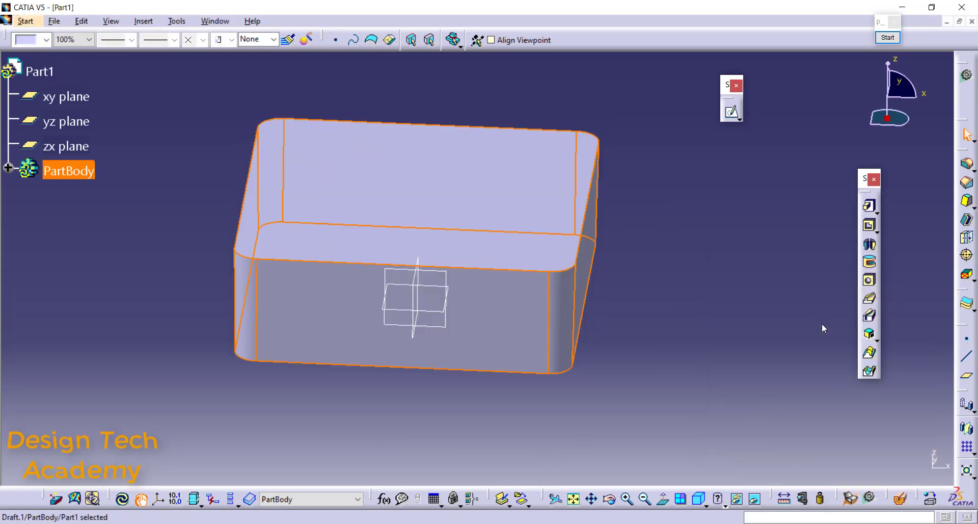
{"action": "middle_click_drag", "start_coordinate": [499, 284], "coordinate": [464, 279]}
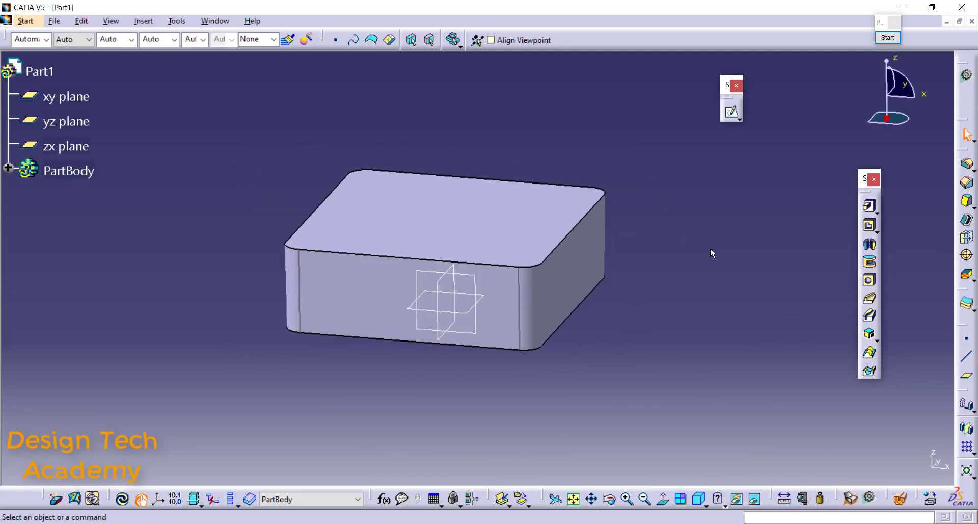
Fillet the bottom edge loop of the block with a 10 mm radius and tangency propagation
{"action": "left_click", "coordinate": [966, 170]}
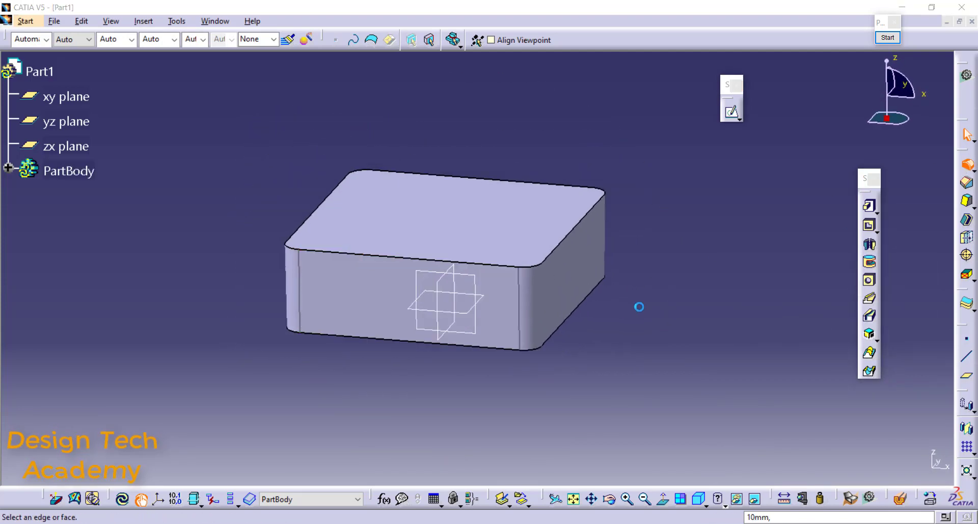
{"action": "left_click", "coordinate": [472, 351]}
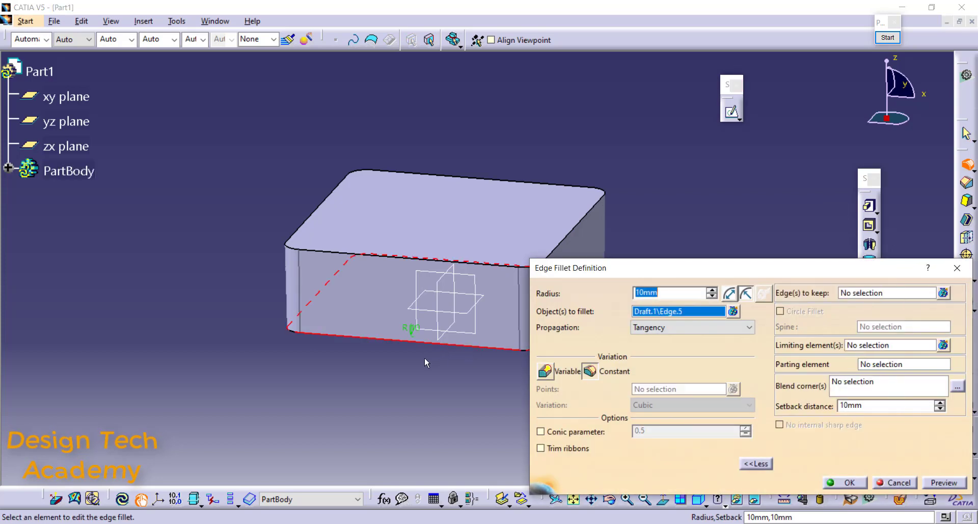
{"action": "middle_click_drag", "start_coordinate": [420, 356], "coordinate": [334, 328]}
{"action": "left_click", "coordinate": [944, 483]}
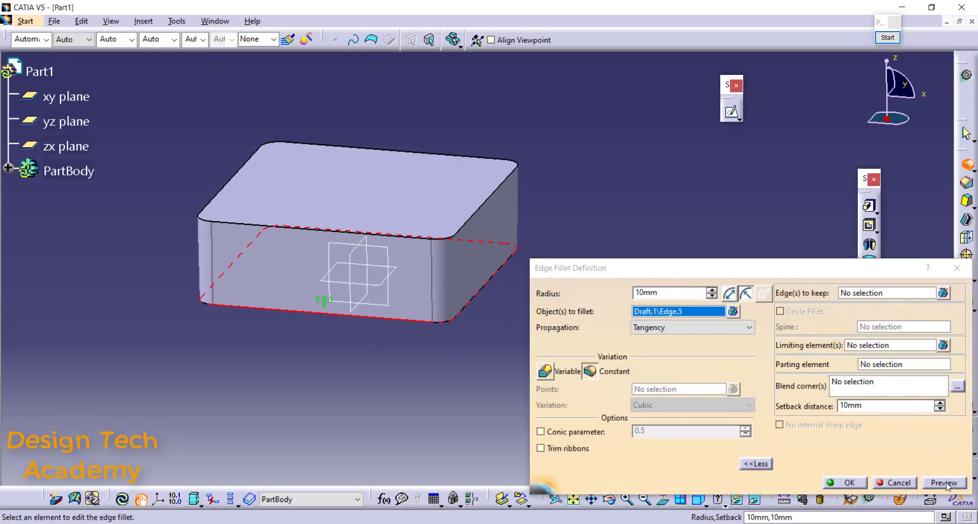
{"action": "left_click", "coordinate": [844, 482]}
{"action": "middle_click_drag", "start_coordinate": [458, 280], "coordinate": [546, 330]}
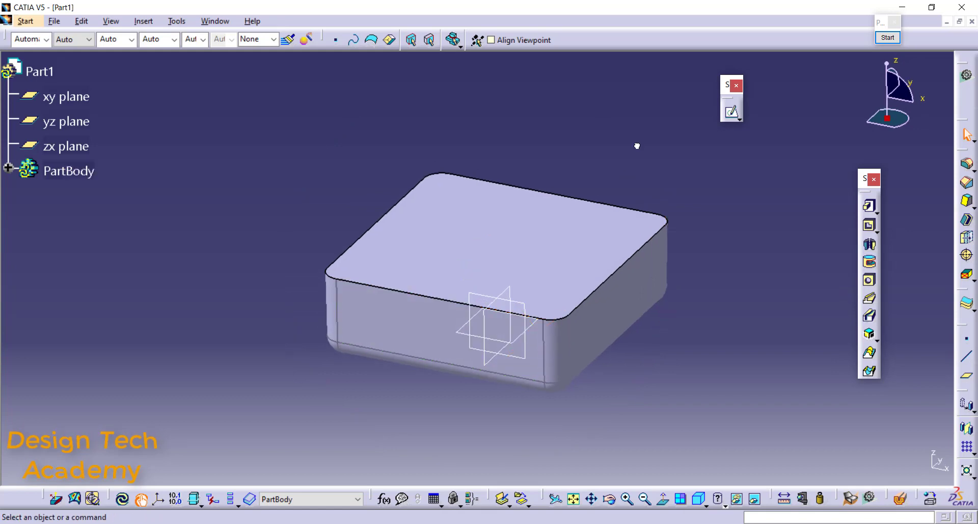
Shell the block to a 2 mm inside thickness with the top face removed
{"action": "left_click", "coordinate": [967, 220]}
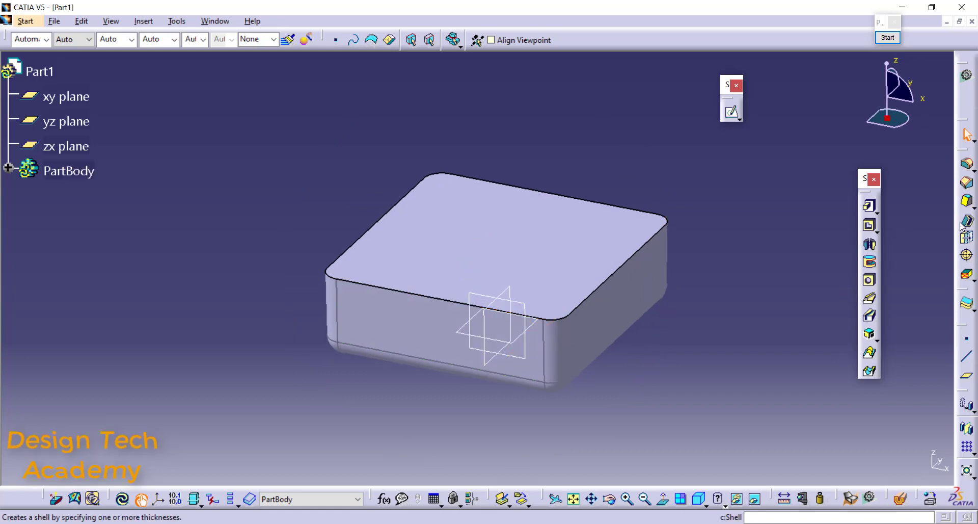
{"action": "left_click", "coordinate": [497, 250]}
{"action": "middle_click", "coordinate": [496, 304]}
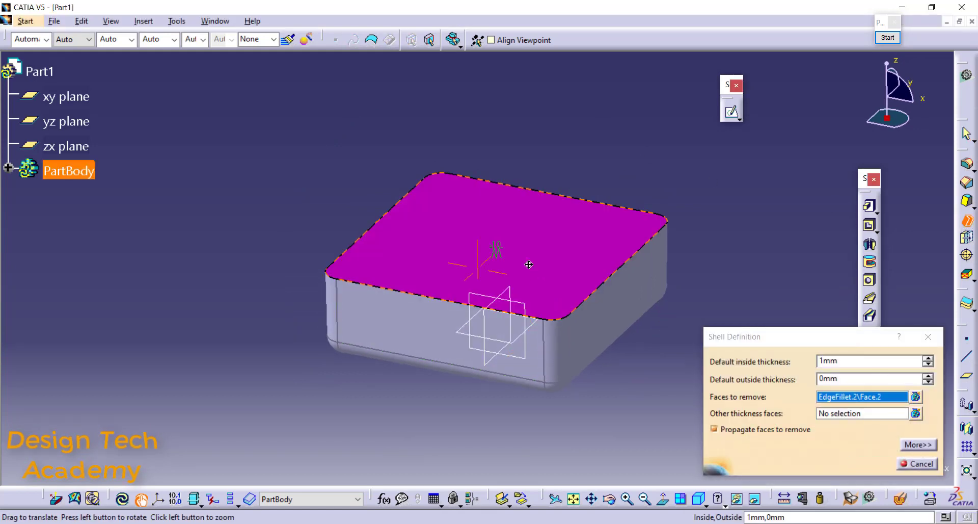
{"action": "left_click", "coordinate": [867, 363]}
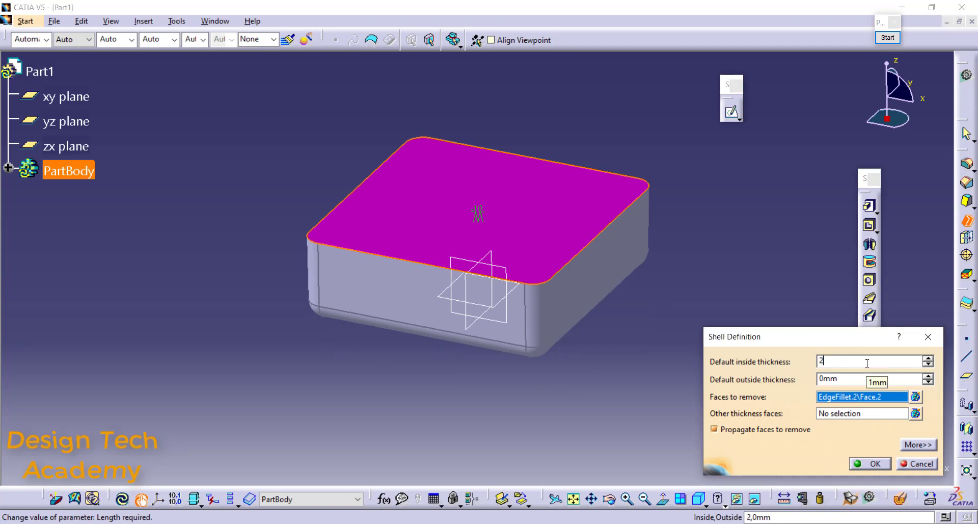
{"action": "type", "text": "2"}
{"action": "key", "text": "Return"}
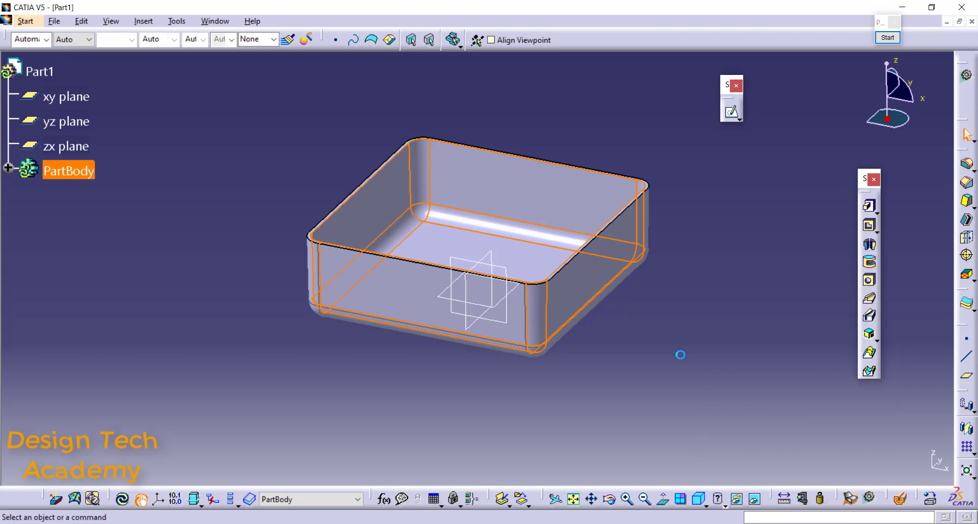
Create a reference point by coordinates at the origin, with X, Y and Z at 0 mm
{"action": "middle_click_drag", "start_coordinate": [480, 246], "coordinate": [450, 340]}
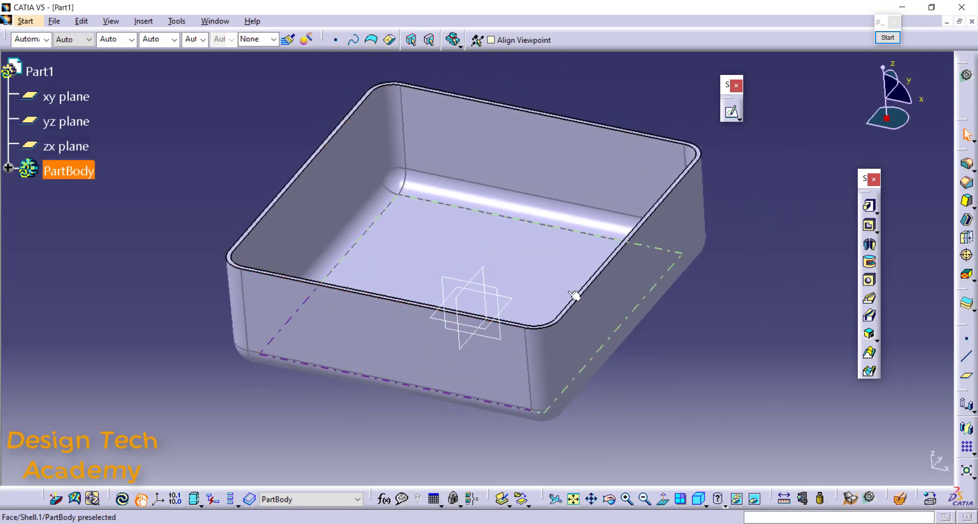
{"action": "middle_click_drag", "start_coordinate": [575, 295], "coordinate": [513, 383]}
{"action": "middle_click_drag", "start_coordinate": [574, 275], "coordinate": [566, 202]}
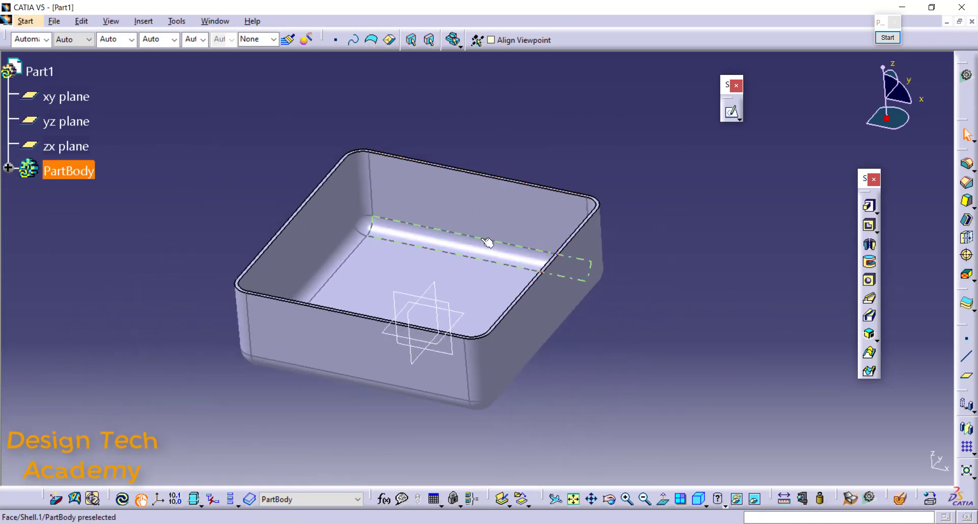
{"action": "middle_click_drag", "start_coordinate": [492, 245], "coordinate": [514, 229]}
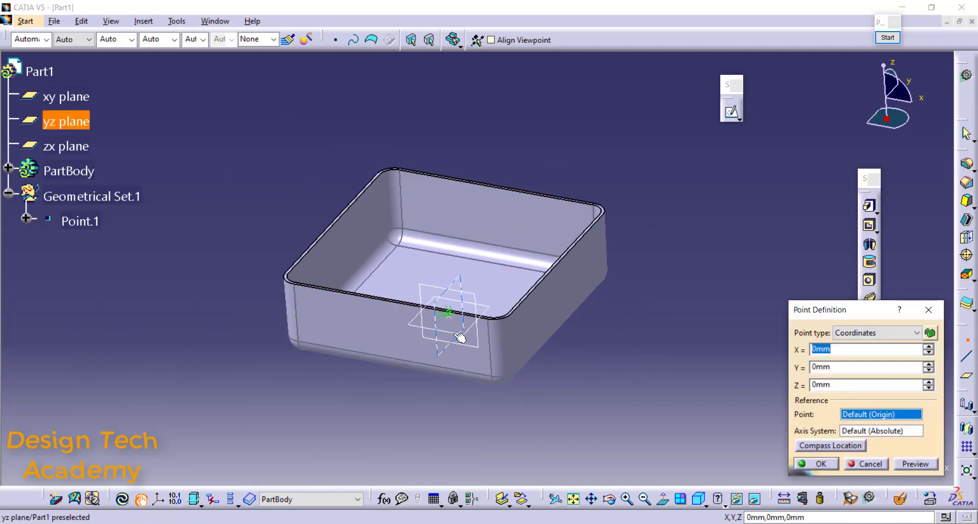
{"action": "key", "text": "Return"}
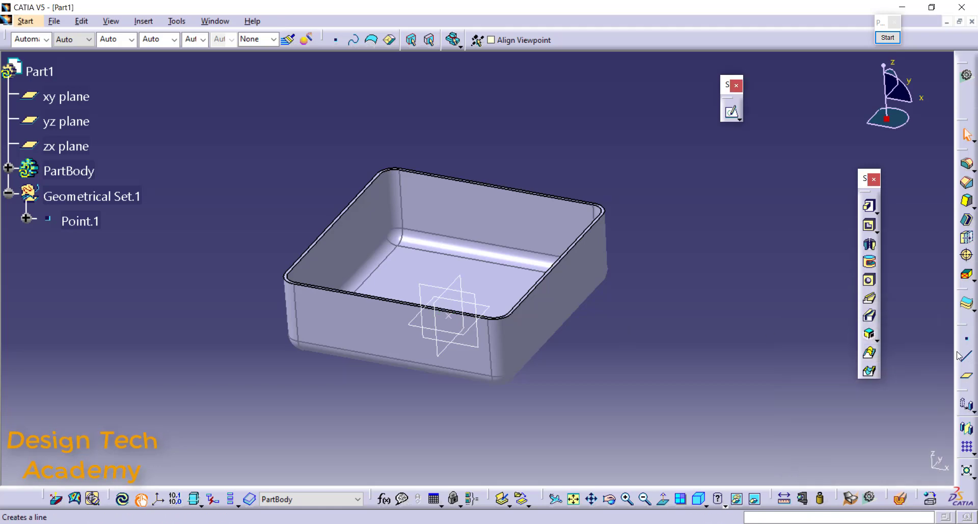
Create a point-direction line from the origin point, normal to the xy plane and extending upward well above the shell's rim
{"action": "left_click", "coordinate": [455, 319]}
{"action": "left_click", "coordinate": [869, 272]}
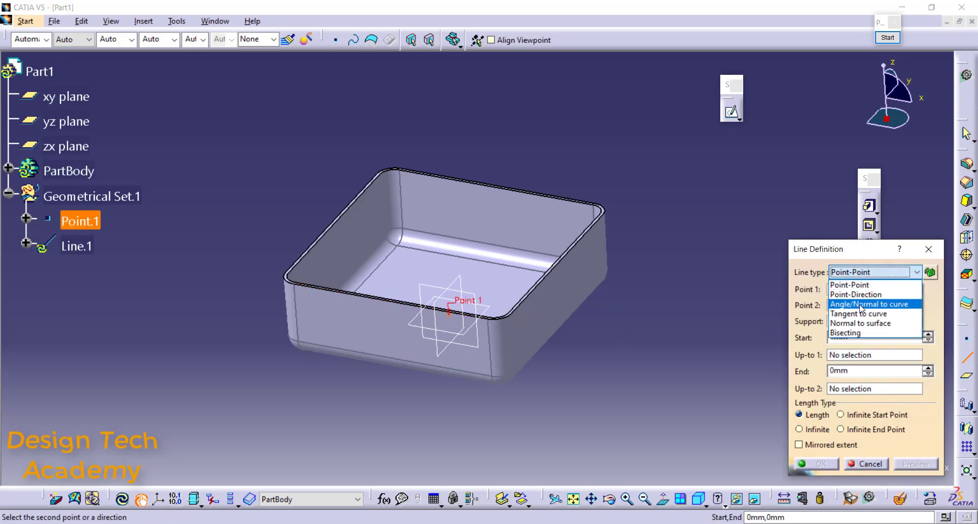
{"action": "left_click", "coordinate": [861, 296]}
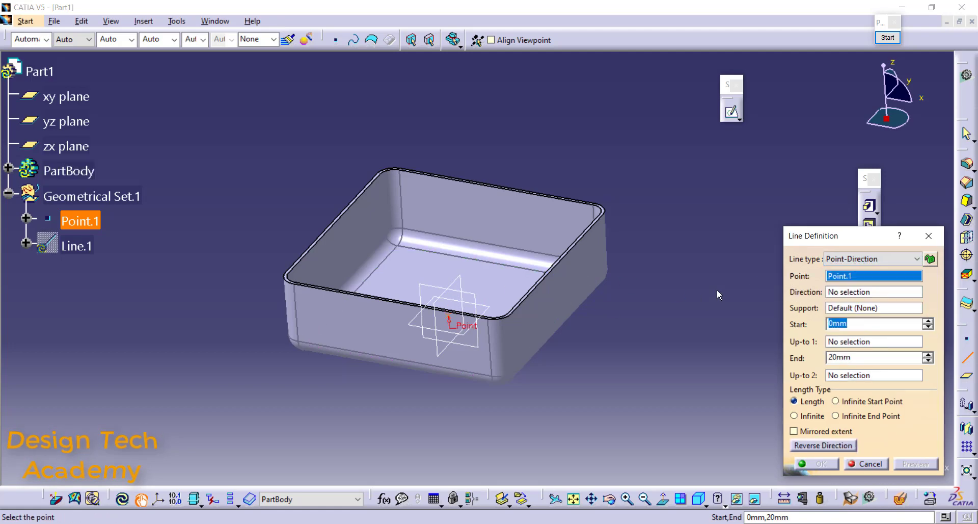
{"action": "left_click", "coordinate": [844, 291]}
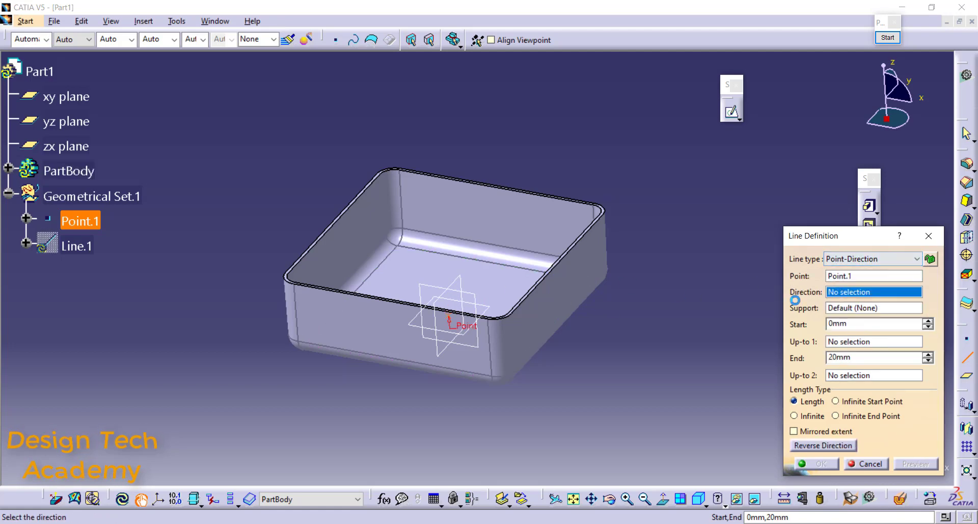
{"action": "left_click", "coordinate": [467, 326]}
{"action": "left_click_drag", "start_coordinate": [442, 216], "coordinate": [441, 64]}
{"action": "left_click", "coordinate": [817, 465]}
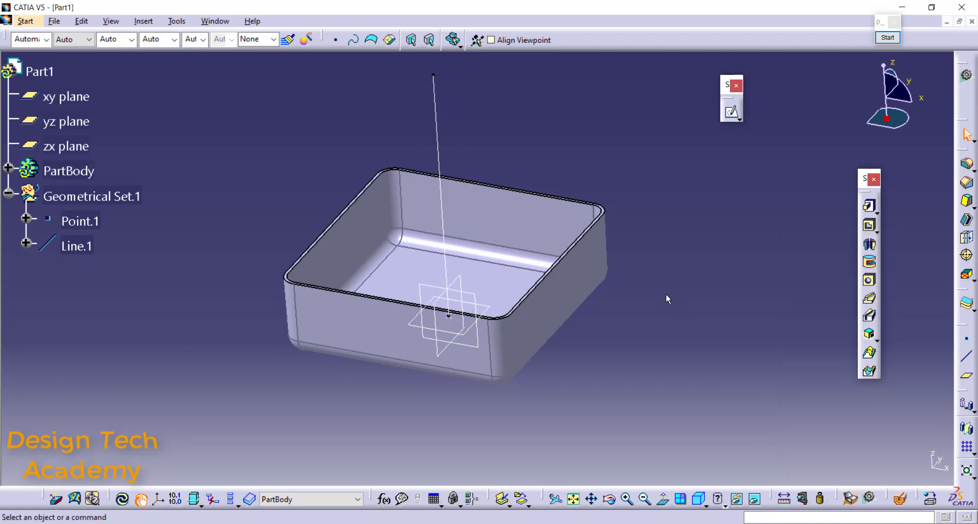
Format the vertical reference line as a thicker yellow dashed line
{"action": "middle_click_drag", "start_coordinate": [540, 205], "coordinate": [555, 235]}
{"action": "left_click", "coordinate": [79, 243]}
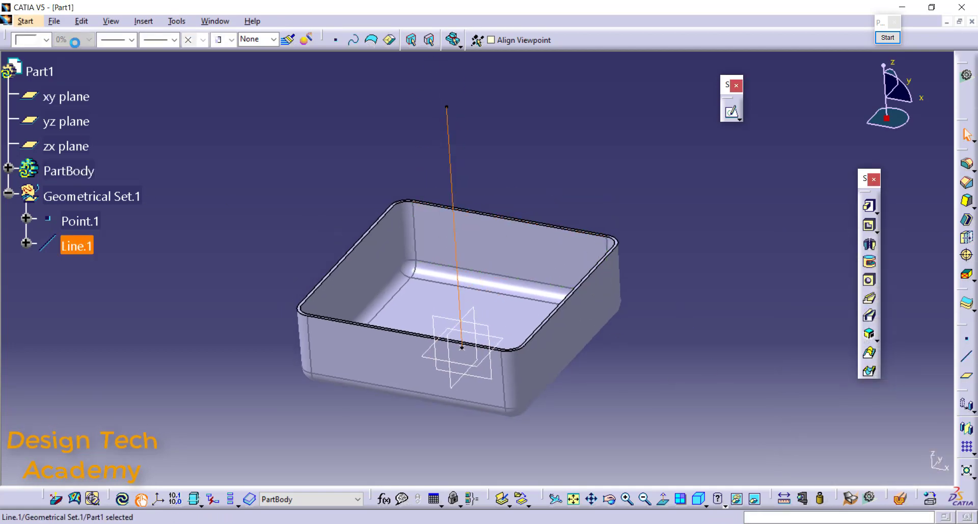
{"action": "left_click", "coordinate": [45, 40]}
{"action": "left_click", "coordinate": [44, 97]}
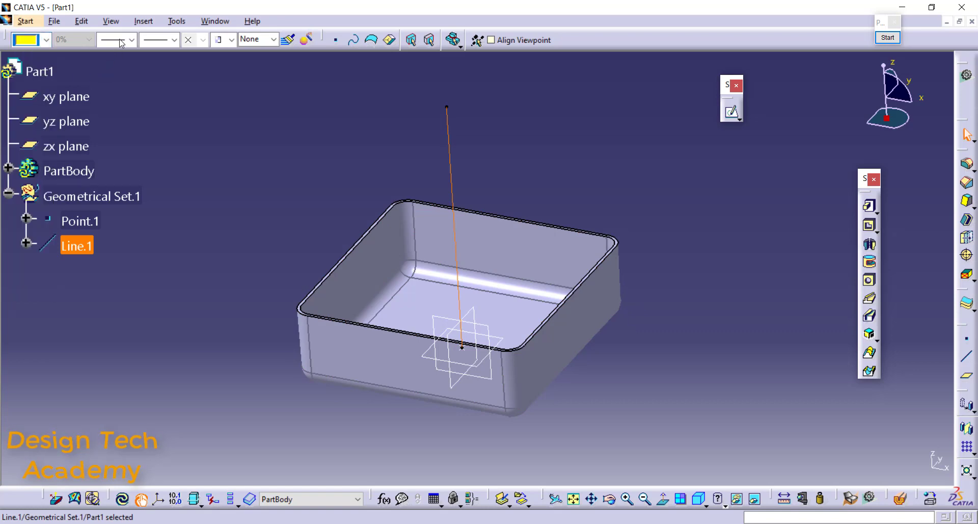
{"action": "left_click", "coordinate": [131, 40]}
{"action": "left_click", "coordinate": [164, 69]}
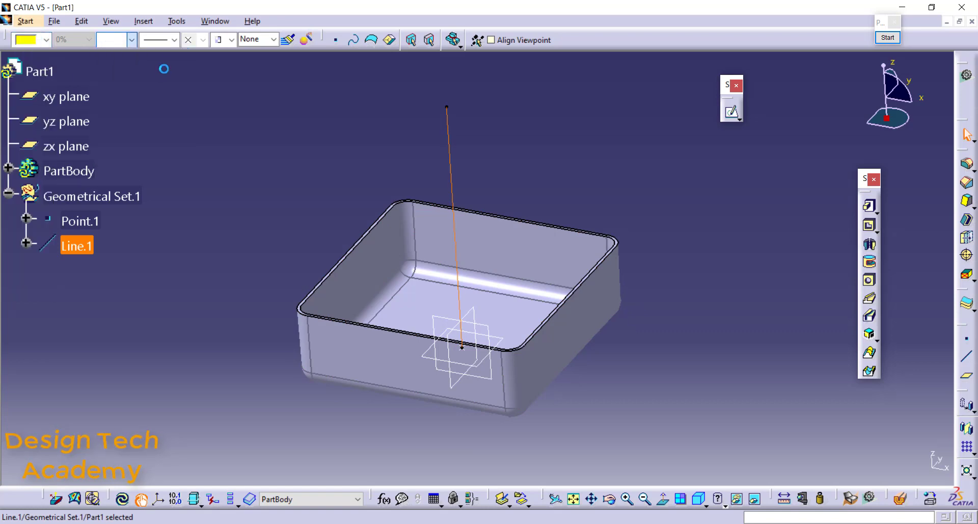
{"action": "left_click", "coordinate": [167, 41]}
{"action": "left_click", "coordinate": [173, 54]}
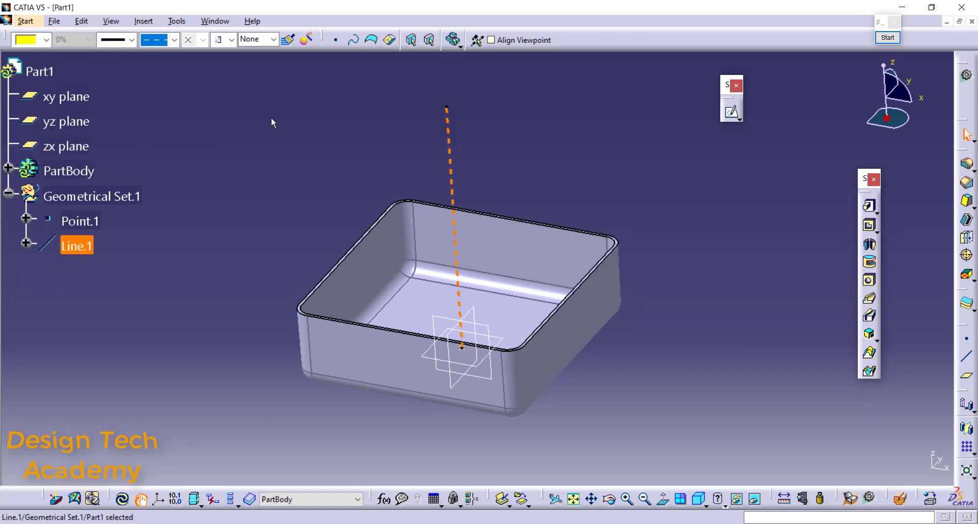
{"action": "left_click", "coordinate": [292, 126]}
Customize the view mode to show edges and points with Material shading
{"action": "middle_click_drag", "start_coordinate": [440, 219], "coordinate": [506, 258]}
{"action": "middle_click", "coordinate": [512, 262]}
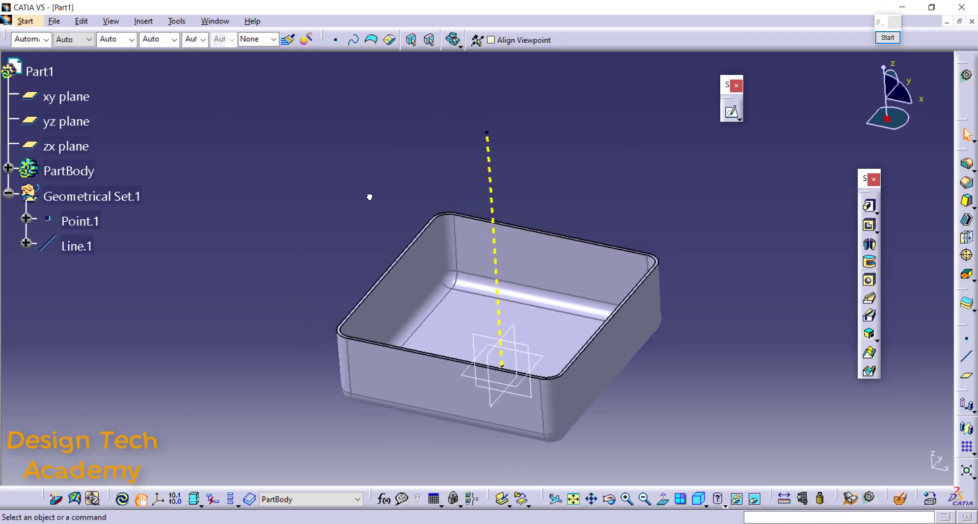
{"action": "middle_click_drag", "start_coordinate": [392, 211], "coordinate": [382, 188]}
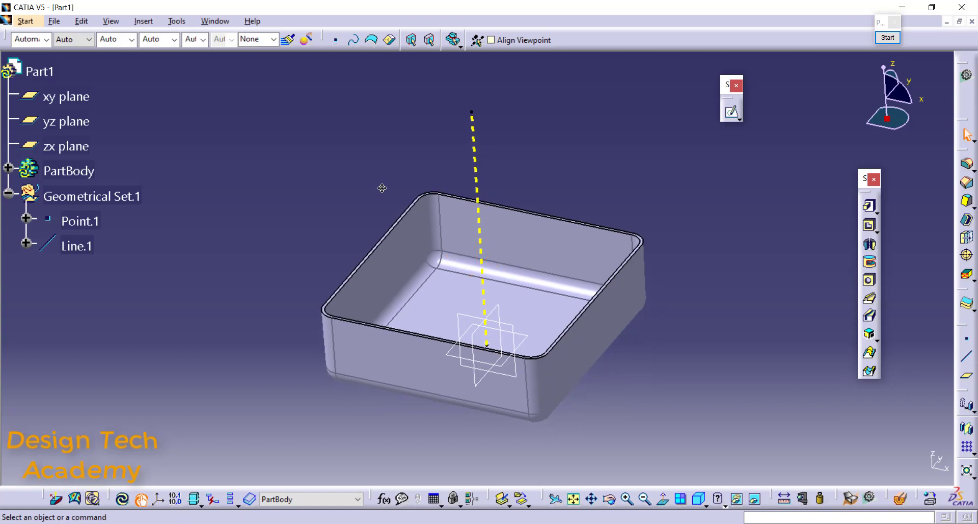
{"action": "middle_click_drag", "start_coordinate": [382, 188], "coordinate": [382, 175]}
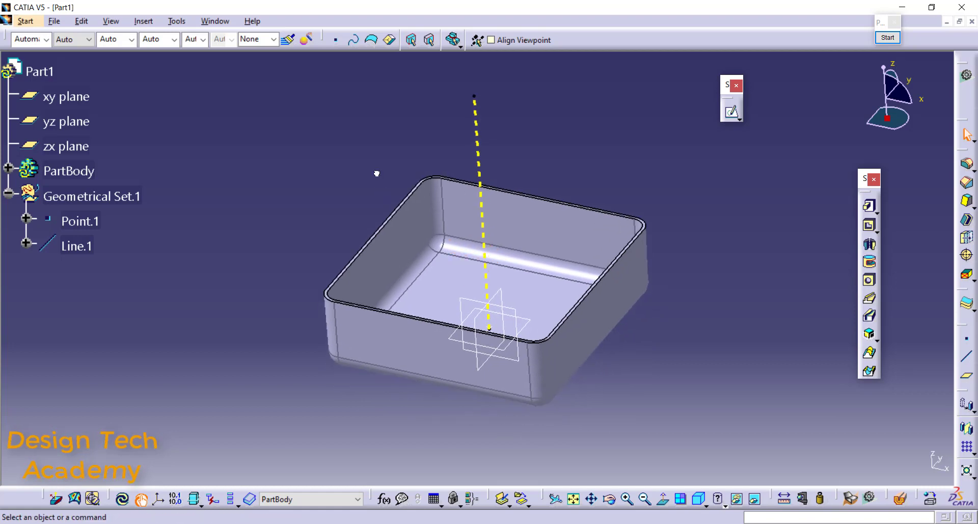
{"action": "middle_click_drag", "start_coordinate": [572, 251], "coordinate": [577, 232]}
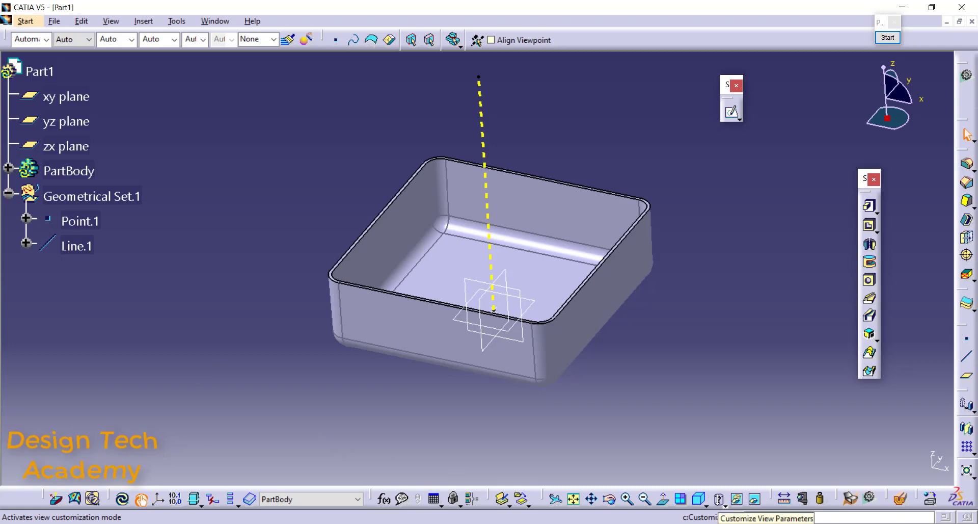
{"action": "left_click", "coordinate": [725, 506]}
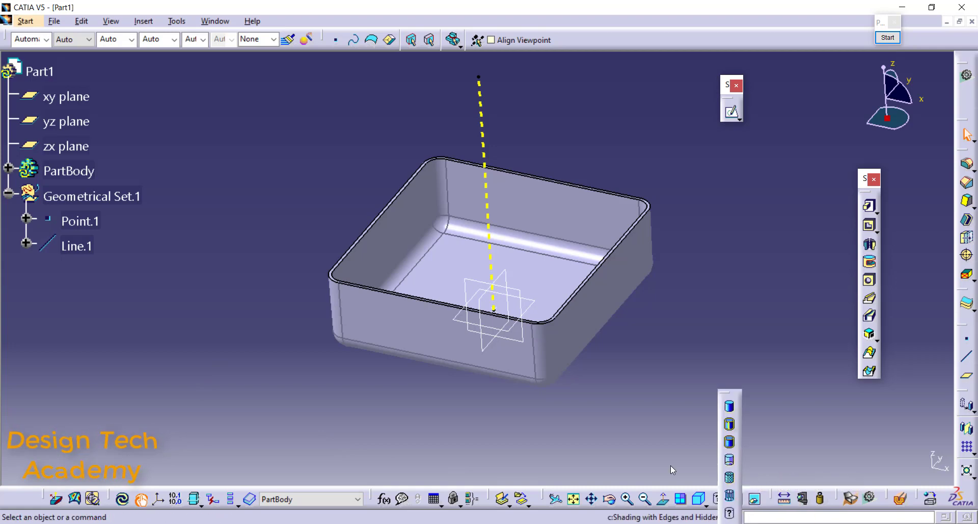
{"action": "left_click", "coordinate": [673, 470]}
{"action": "left_click", "coordinate": [726, 506]}
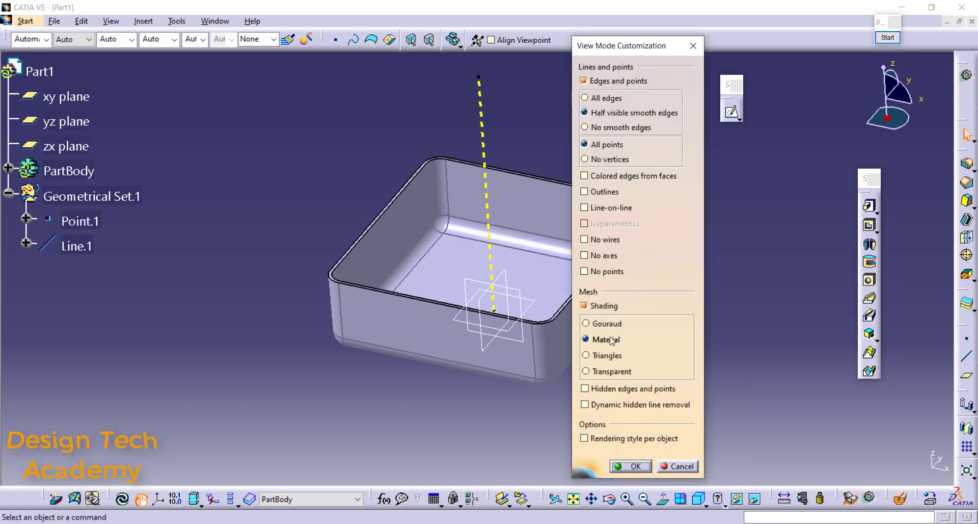
{"action": "left_click", "coordinate": [638, 467]}
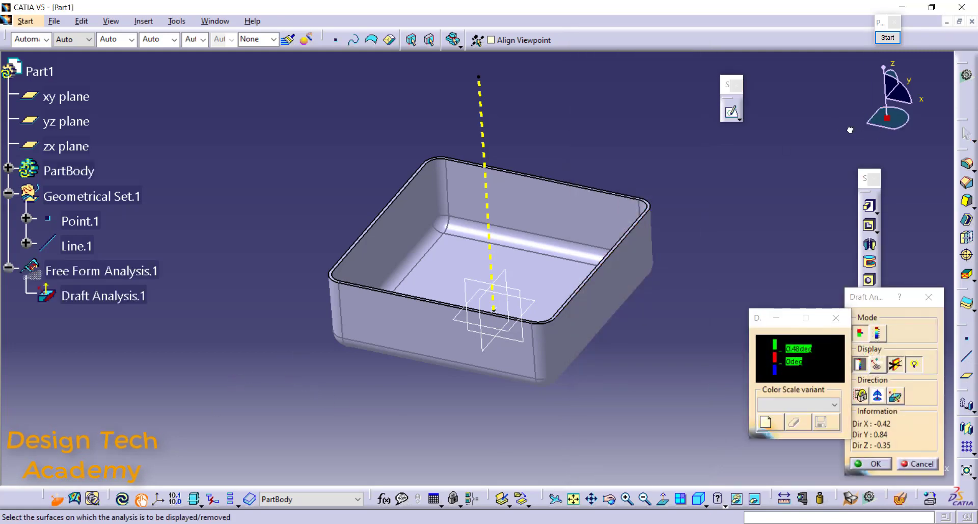
Run a draft analysis on the shelled body, taking the draft direction from the compass placed on the vertical yellow line
{"action": "left_click_drag", "start_coordinate": [888, 117], "coordinate": [483, 140]}
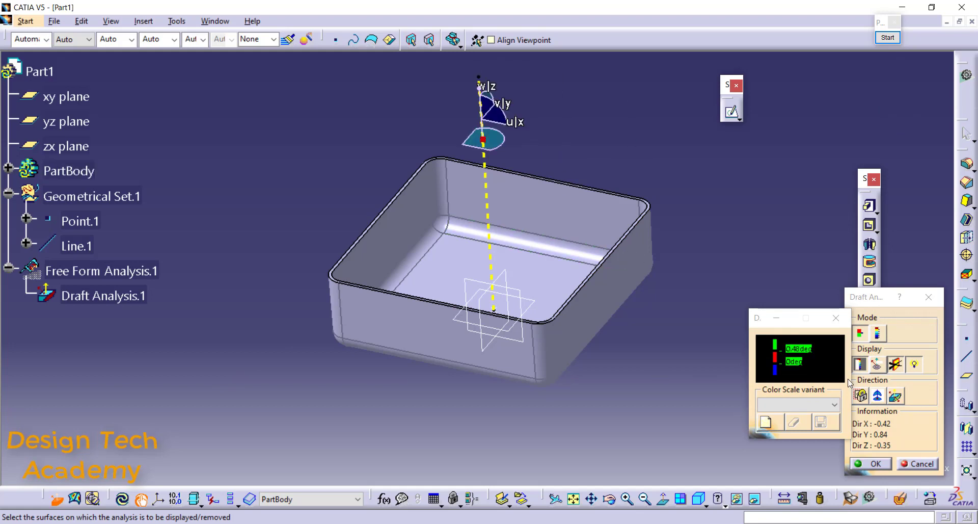
{"action": "left_click", "coordinate": [878, 397]}
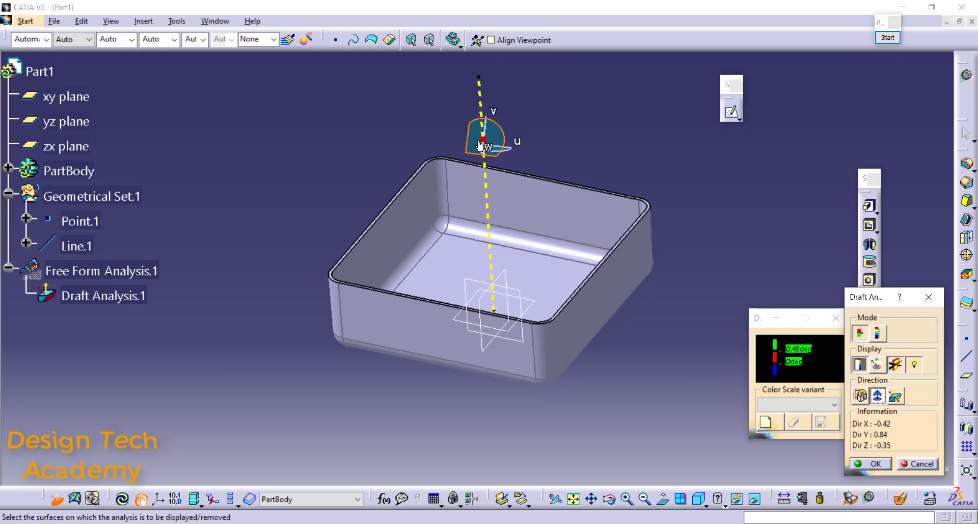
{"action": "left_click_drag", "start_coordinate": [483, 140], "coordinate": [482, 114]}
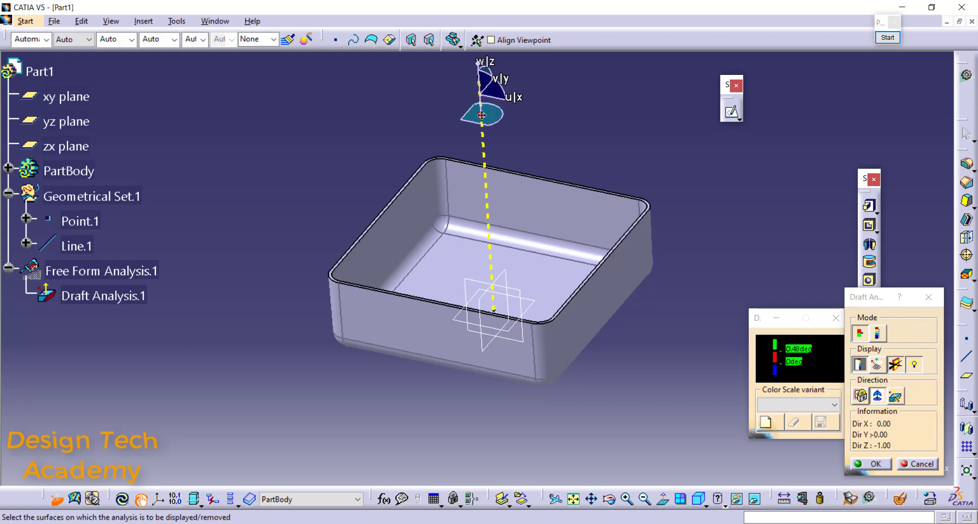
{"action": "middle_click_drag", "start_coordinate": [515, 203], "coordinate": [540, 212]}
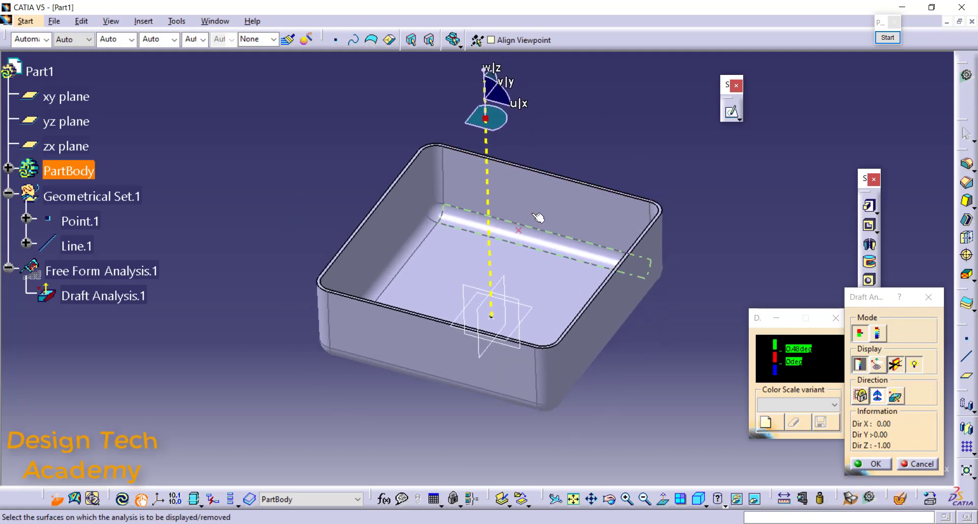
{"action": "left_click", "coordinate": [540, 210]}
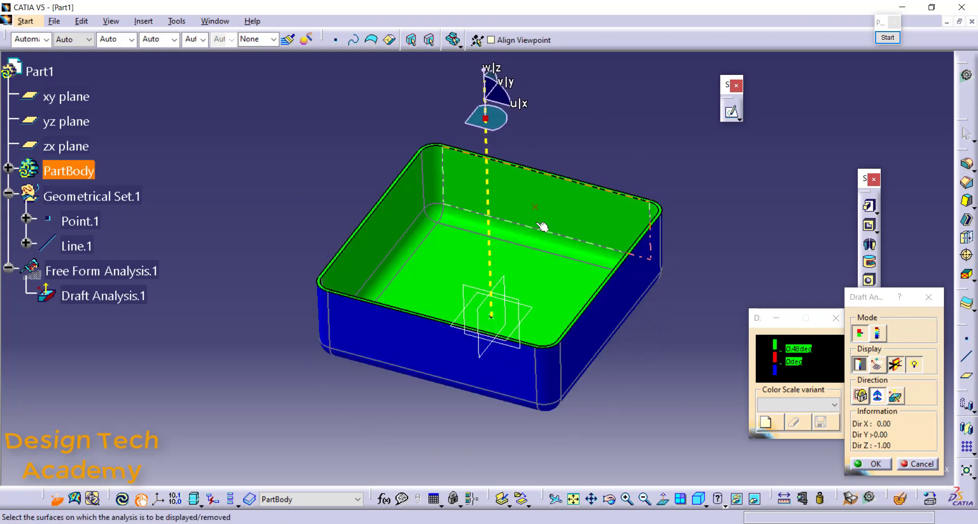
Enter 0.98 deg as the upper draft angle limit in the draft analysis colour scale
{"action": "double_click", "coordinate": [799, 348]}
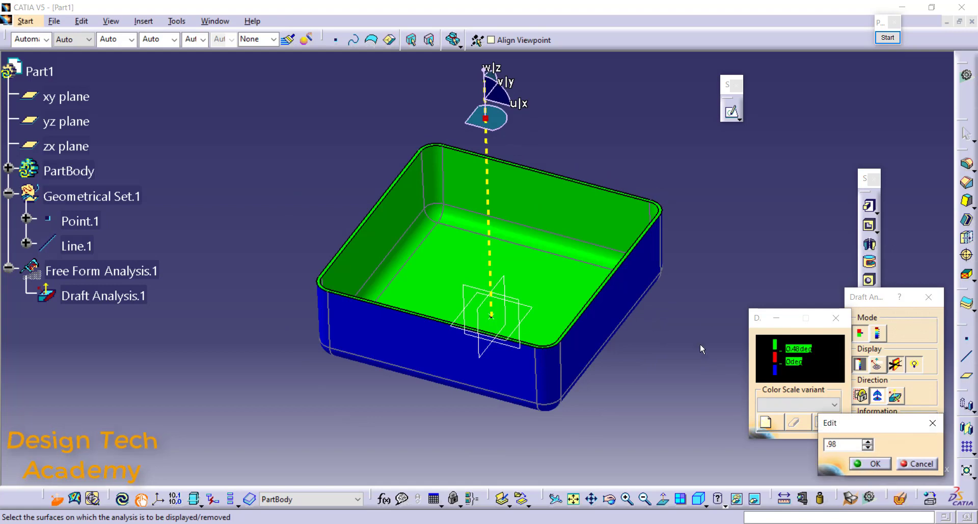
{"action": "type", "text": ".98"}
{"action": "key", "text": "Return"}
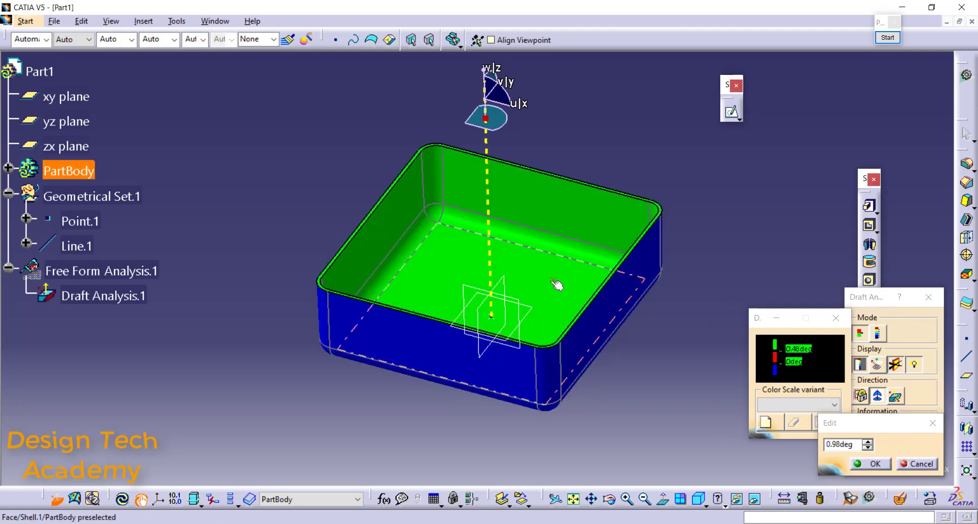
{"action": "middle_click_drag", "start_coordinate": [403, 311], "coordinate": [412, 238]}
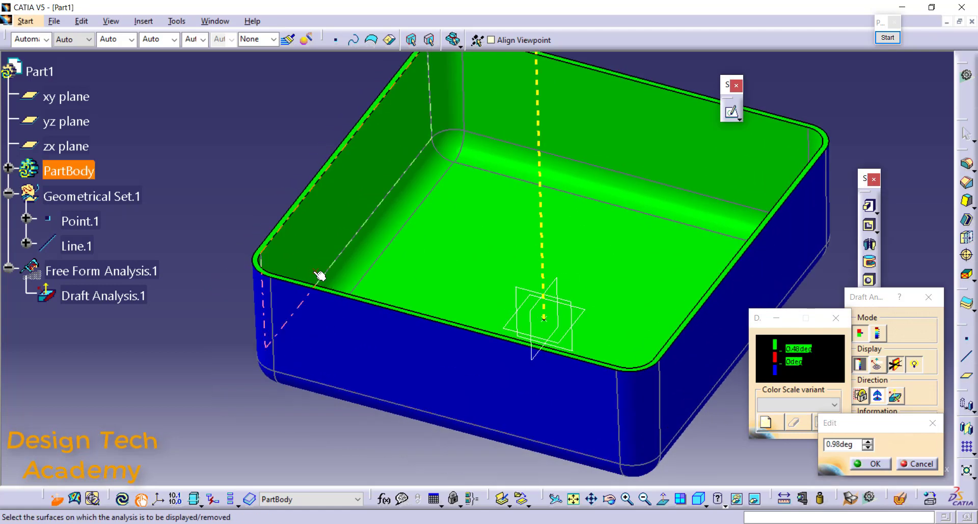
{"action": "middle_click_drag", "start_coordinate": [320, 275], "coordinate": [301, 266]}
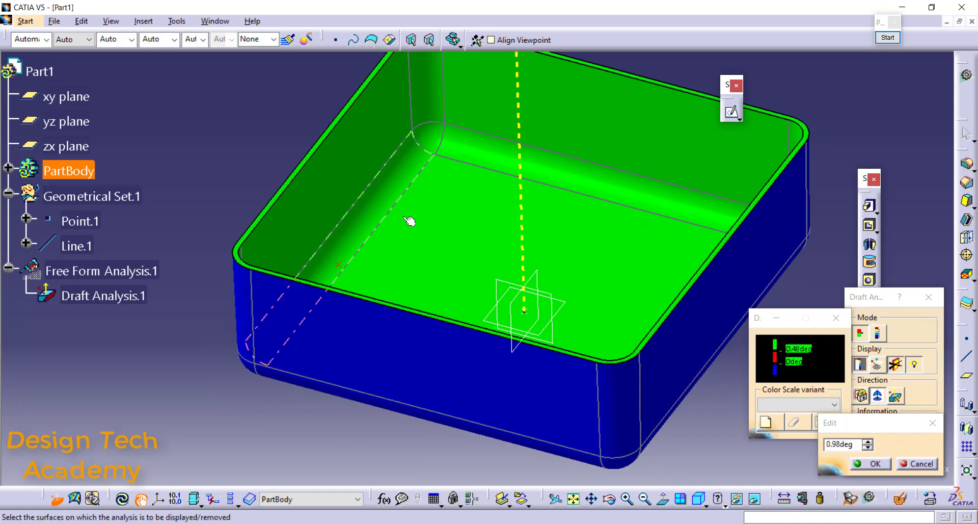
{"action": "middle_click_drag", "start_coordinate": [409, 220], "coordinate": [423, 301]}
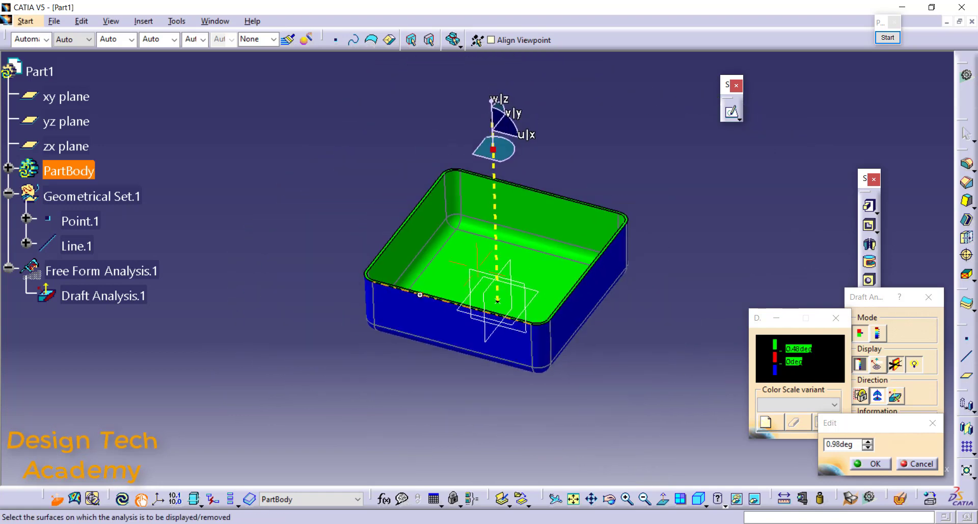
Mark temporary on-screen outlines of the upper mould half in blue and the lower half in yellow, split at the box's rim
{"action": "left_click", "coordinate": [890, 38]}
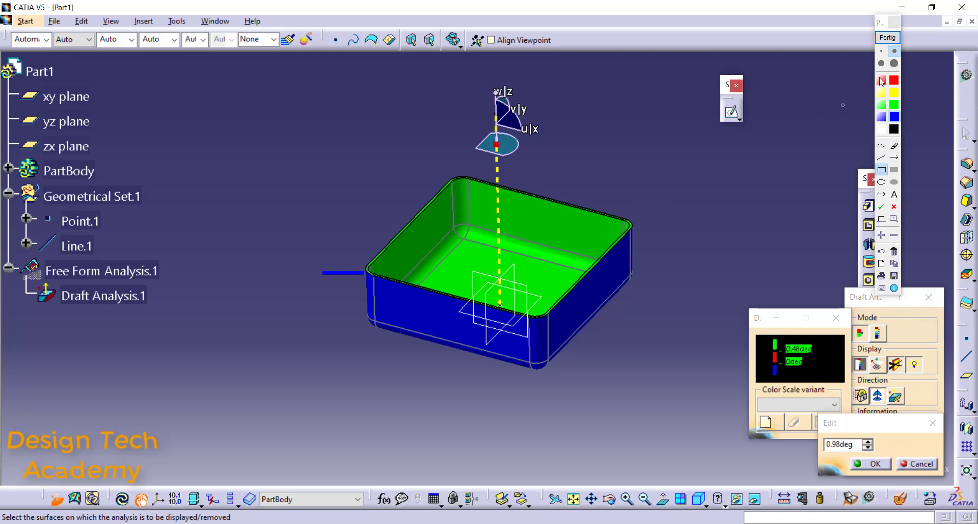
{"action": "left_click", "coordinate": [883, 52]}
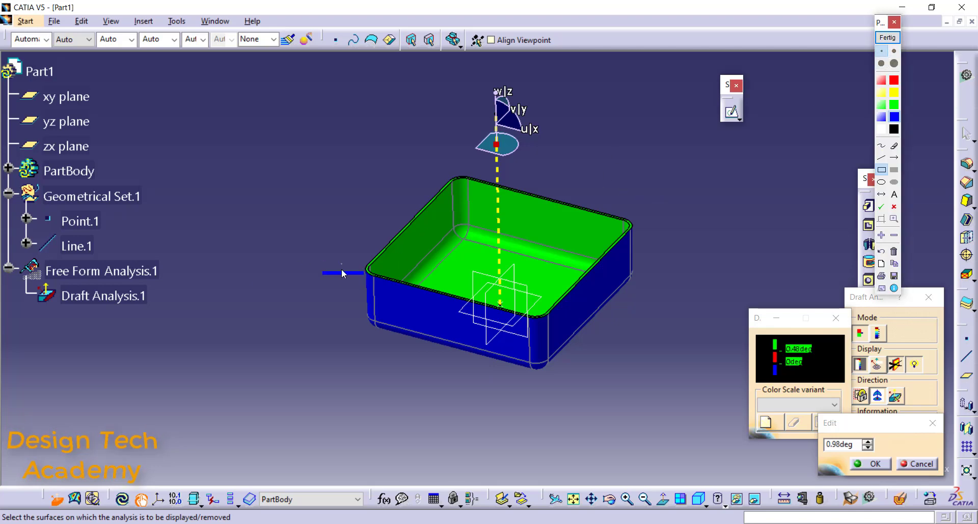
{"action": "left_click_drag", "start_coordinate": [355, 270], "coordinate": [304, 273]}
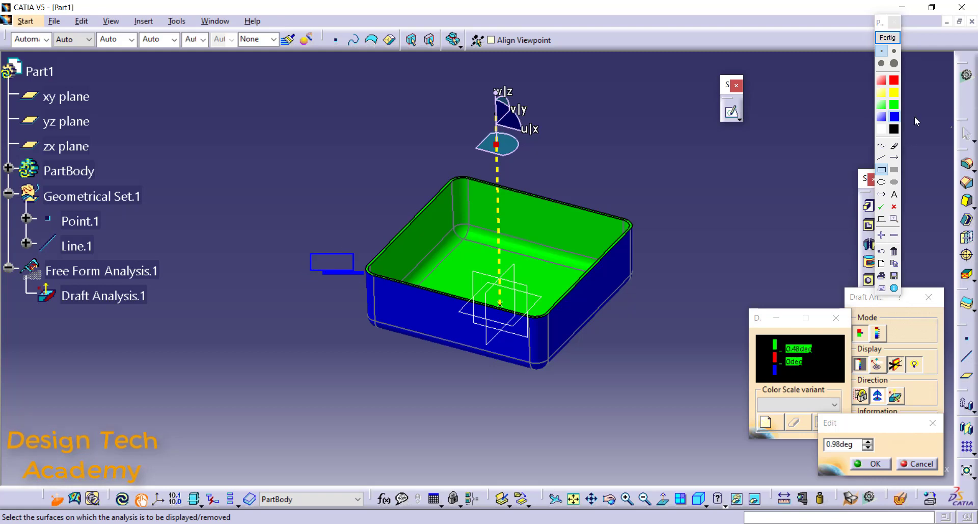
{"action": "left_click_drag", "start_coordinate": [371, 269], "coordinate": [335, 270]}
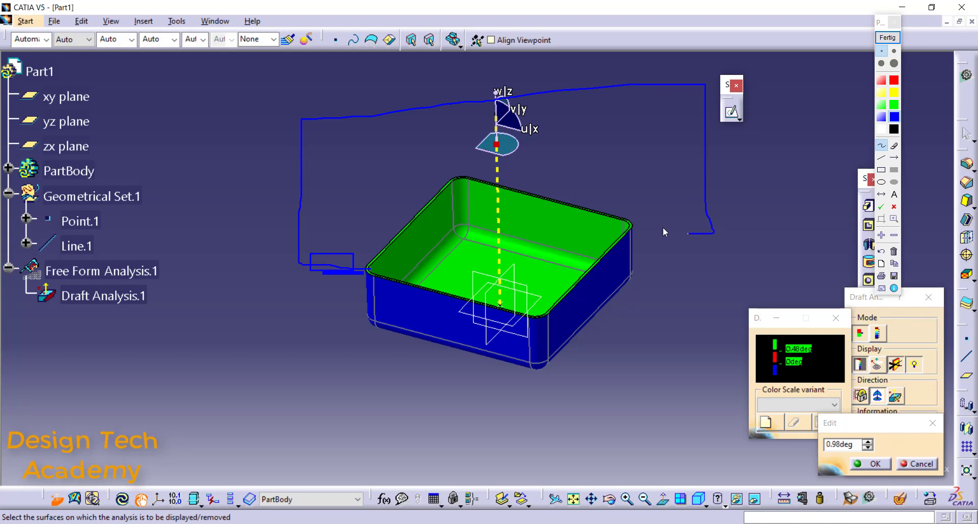
{"action": "left_click", "coordinate": [894, 93]}
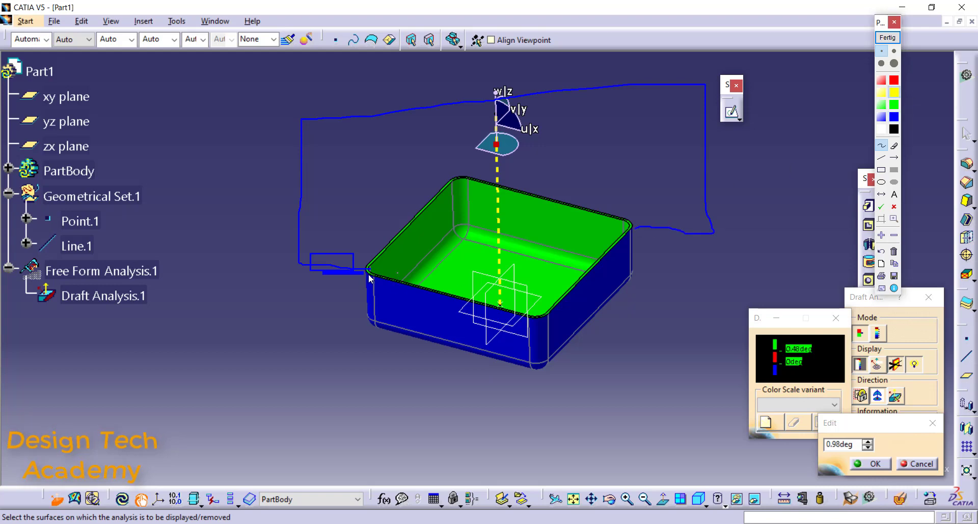
{"action": "left_click", "coordinate": [351, 271]}
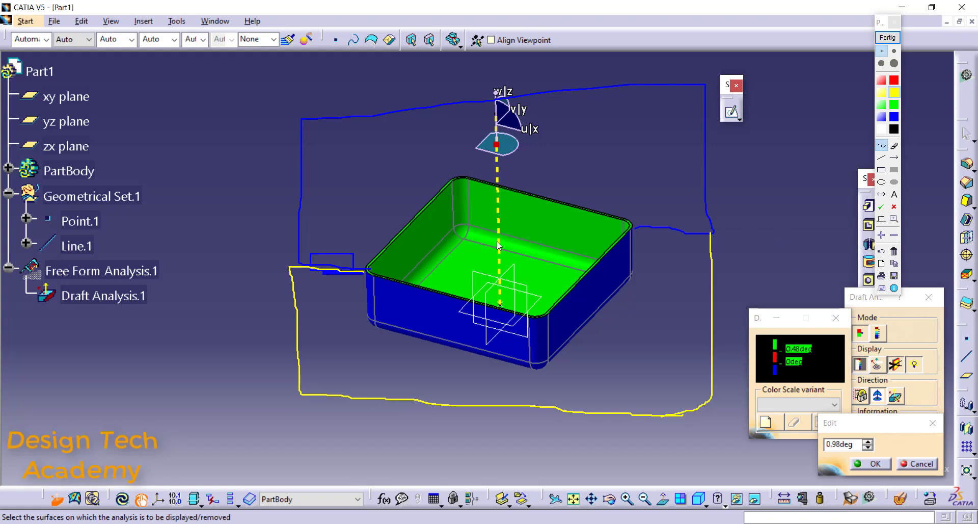
{"action": "left_click", "coordinate": [888, 37]}
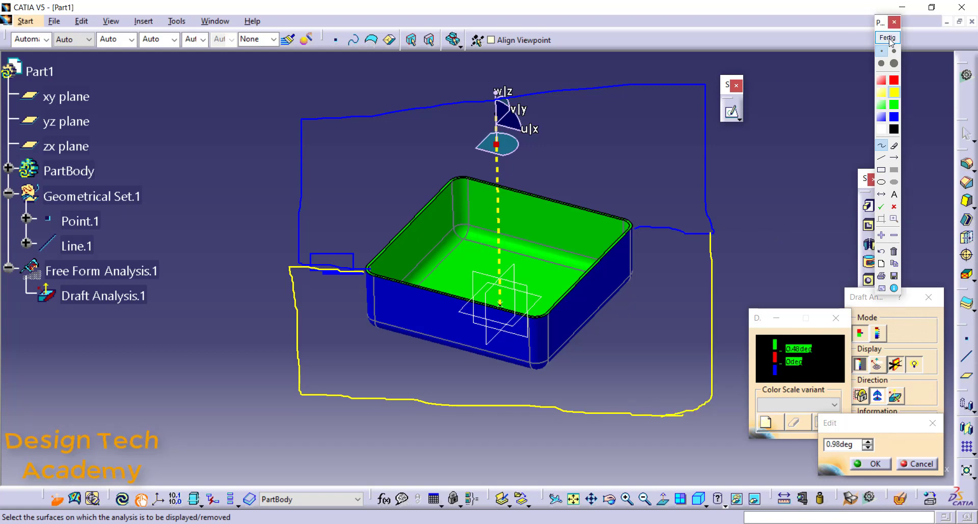
{"action": "left_click", "coordinate": [551, 258]}
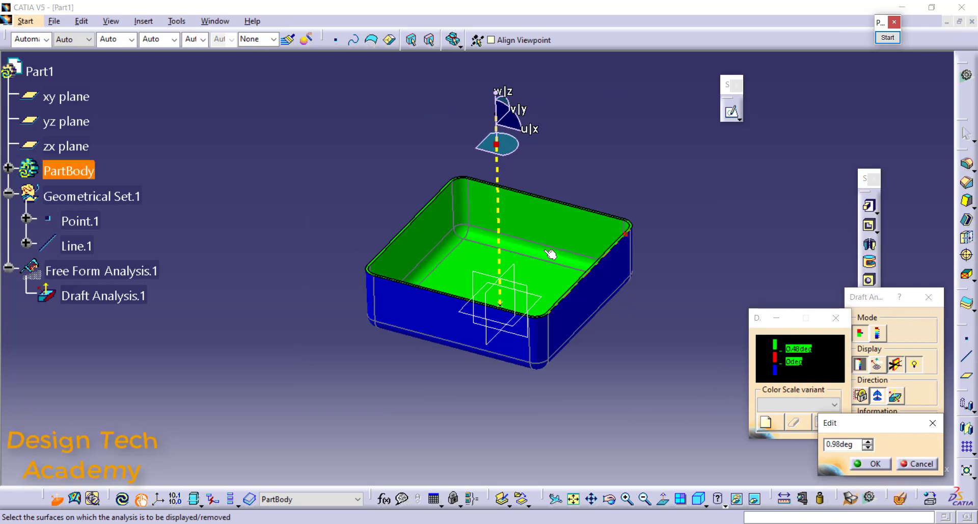
Inspect the draft colours at the rim corner, apply the 0.98 deg limit and accept the draft analysis
{"action": "middle_click_drag", "start_coordinate": [550, 254], "coordinate": [381, 262]}
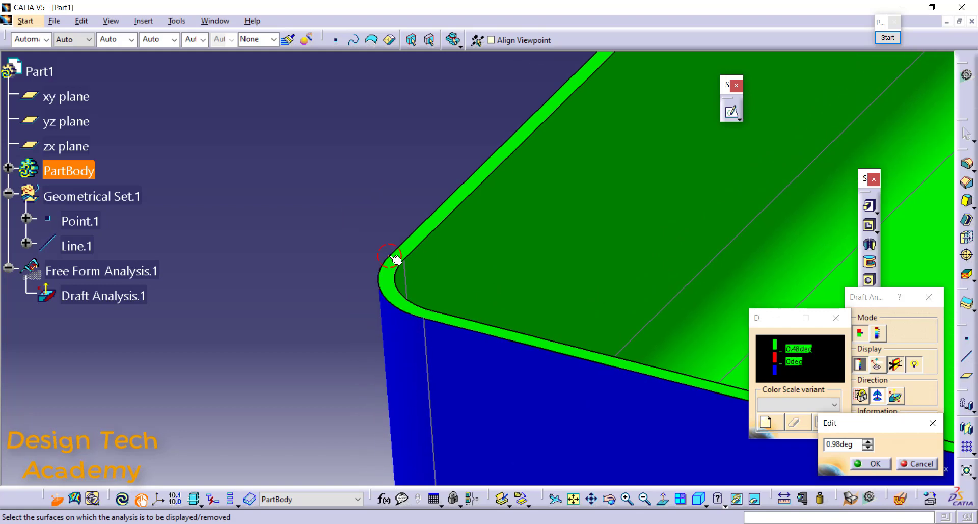
{"action": "middle_click_drag", "start_coordinate": [396, 259], "coordinate": [412, 234]}
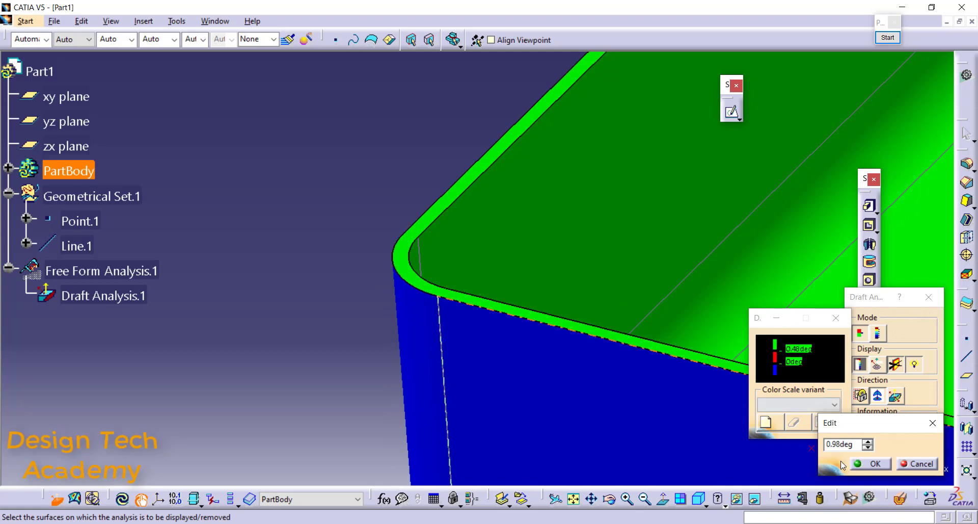
{"action": "left_click", "coordinate": [869, 463]}
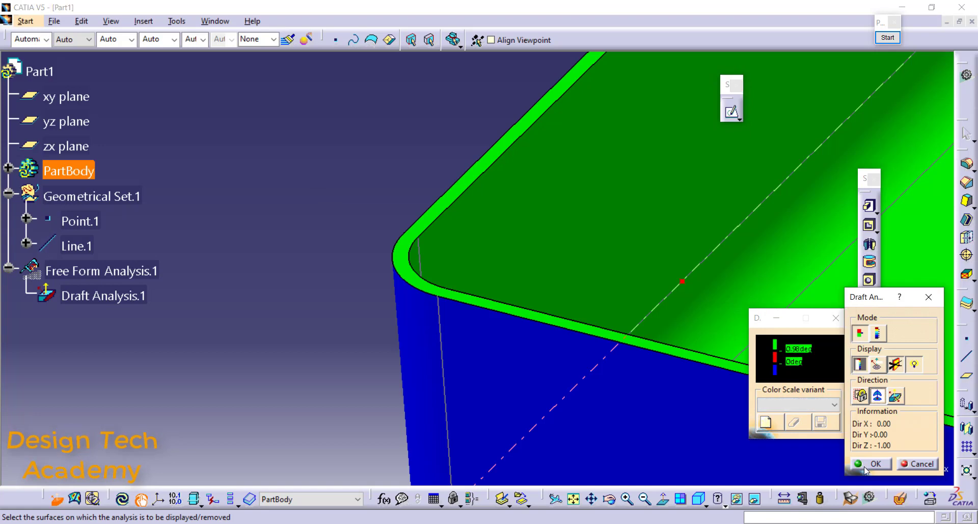
{"action": "left_click", "coordinate": [868, 463]}
Define Geometrical Set.1 as the active work object and switch to the Generative Shape Design workbench
{"action": "left_click", "coordinate": [127, 197]}
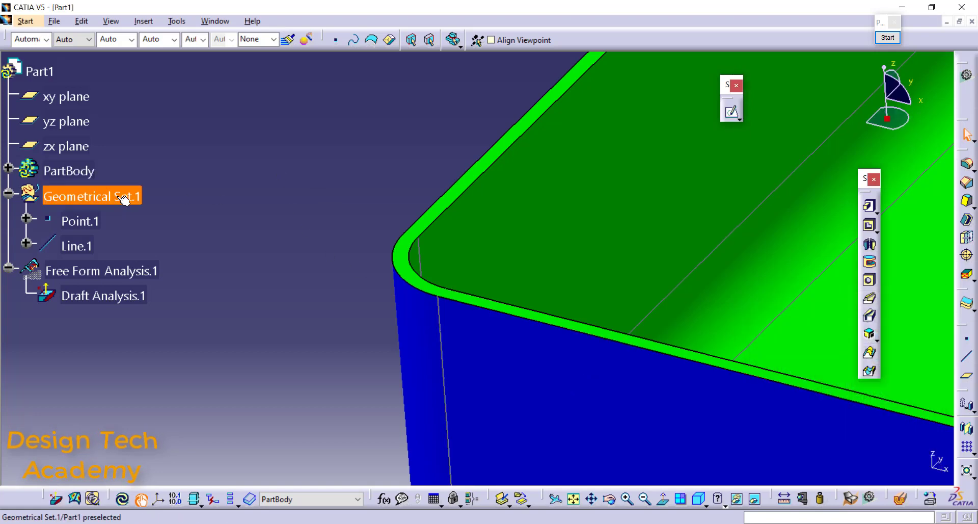
{"action": "right_click", "coordinate": [117, 197]}
{"action": "left_click", "coordinate": [171, 288]}
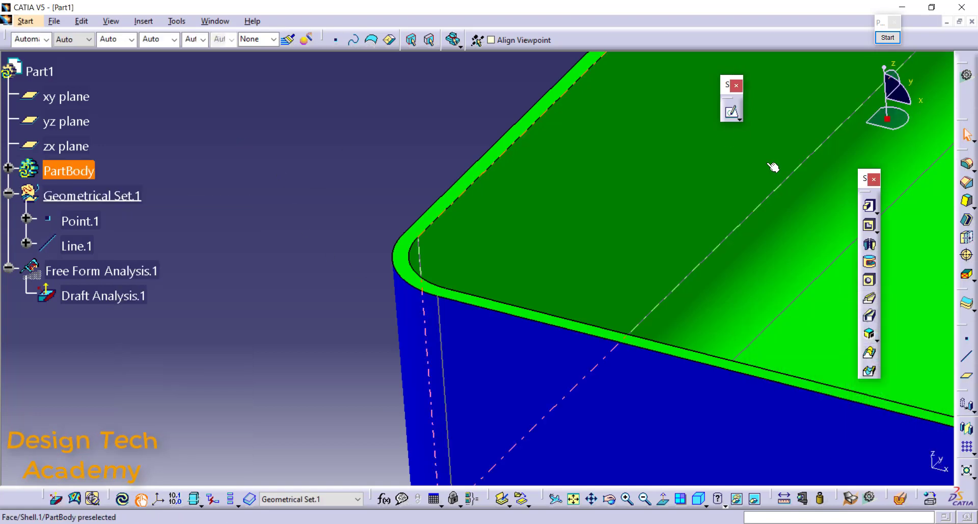
{"action": "left_click", "coordinate": [966, 75]}
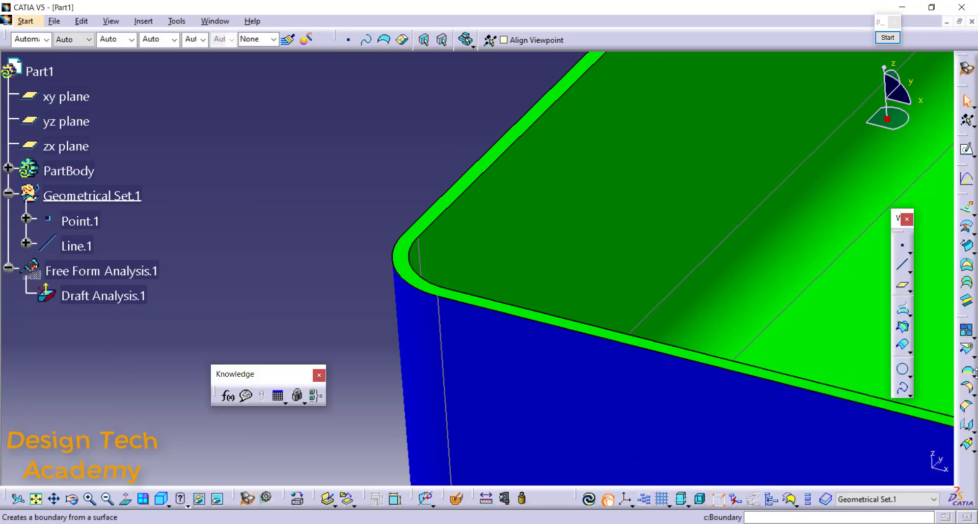
Extract the outer edge of the box's rim as a closed curve using tangent continuity propagation
{"action": "left_click", "coordinate": [974, 375]}
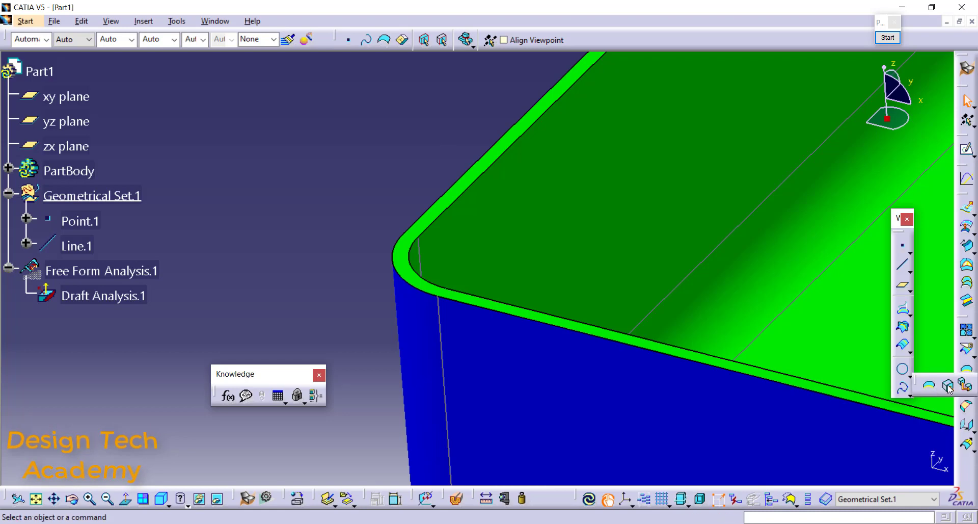
{"action": "left_click", "coordinate": [949, 387]}
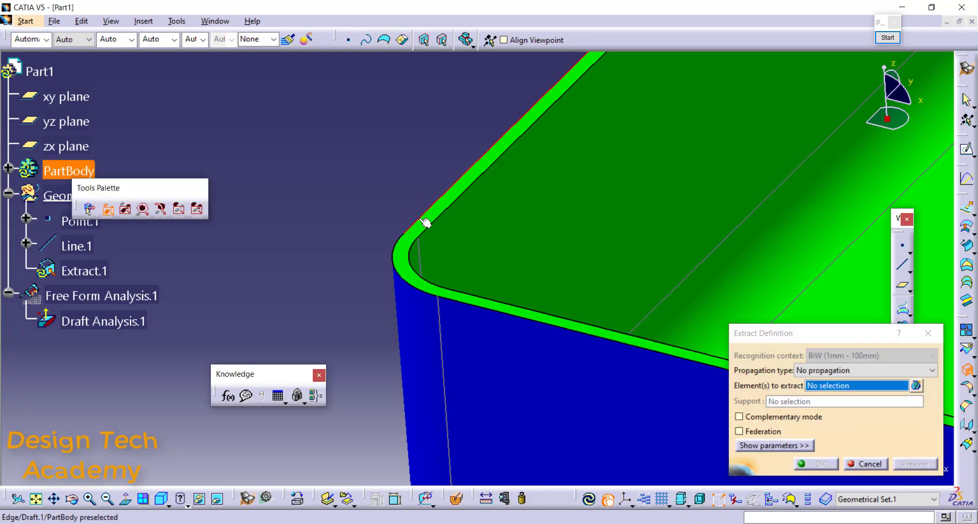
{"action": "left_click", "coordinate": [426, 223]}
{"action": "left_click", "coordinate": [932, 370]}
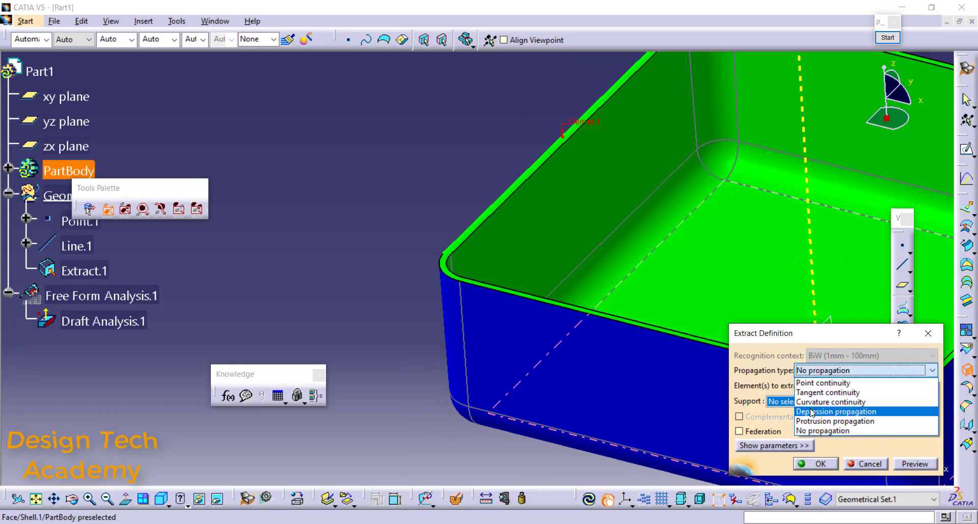
{"action": "left_click", "coordinate": [823, 392]}
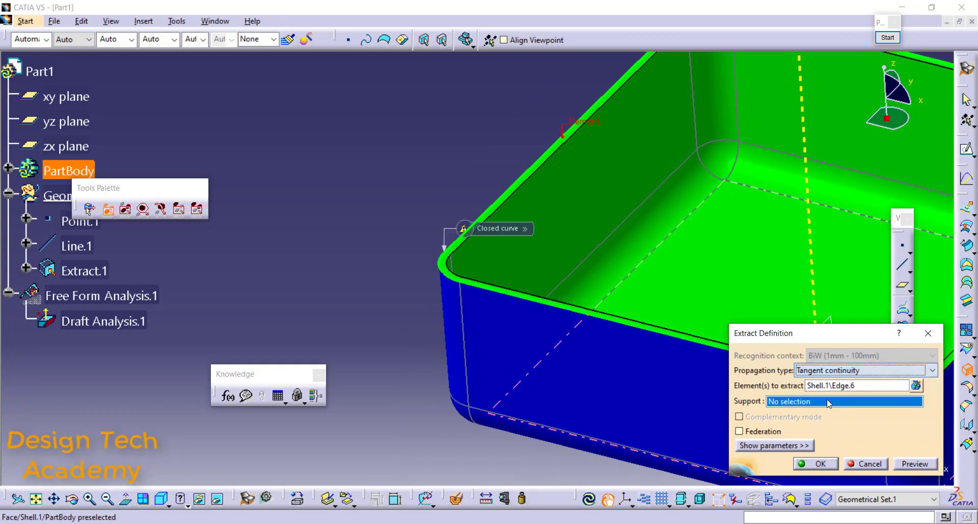
{"action": "left_click", "coordinate": [826, 464]}
Format the extracted rim curve as a 1 mm thick cyan dashed line
{"action": "left_click", "coordinate": [103, 277]}
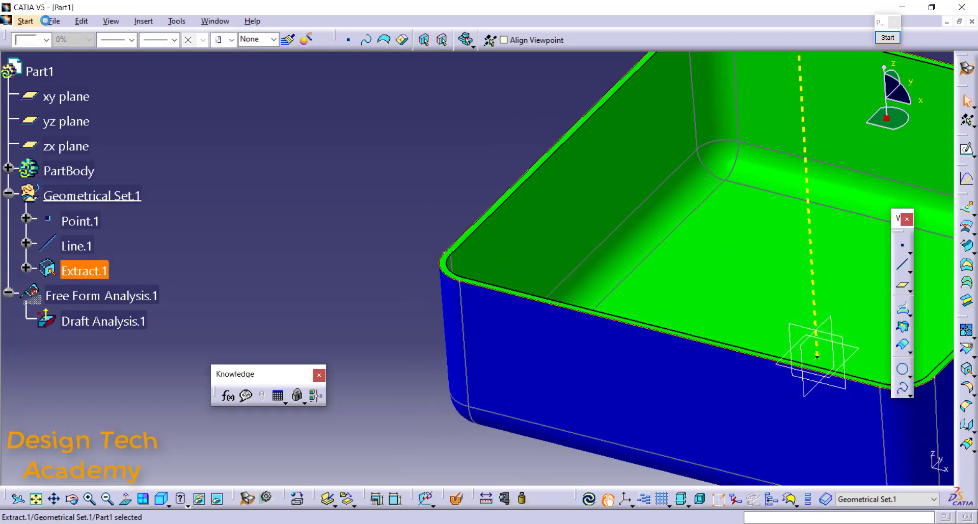
{"action": "left_click", "coordinate": [44, 40]}
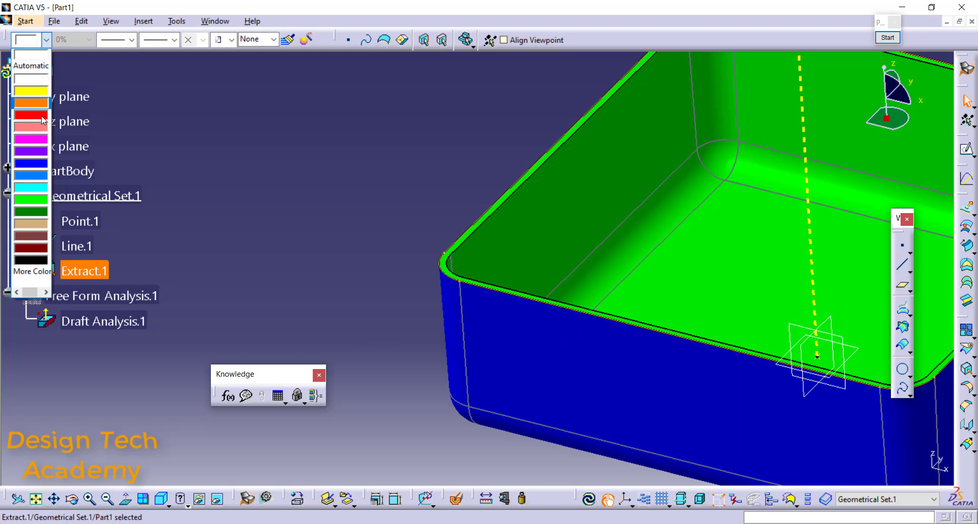
{"action": "left_click", "coordinate": [31, 189]}
{"action": "left_click", "coordinate": [131, 39]}
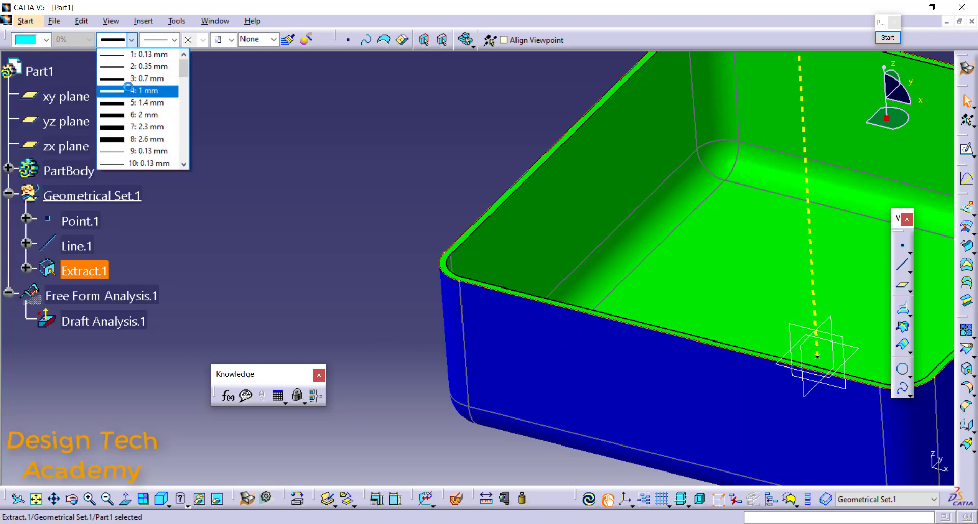
{"action": "left_click", "coordinate": [140, 90]}
{"action": "left_click", "coordinate": [175, 39]}
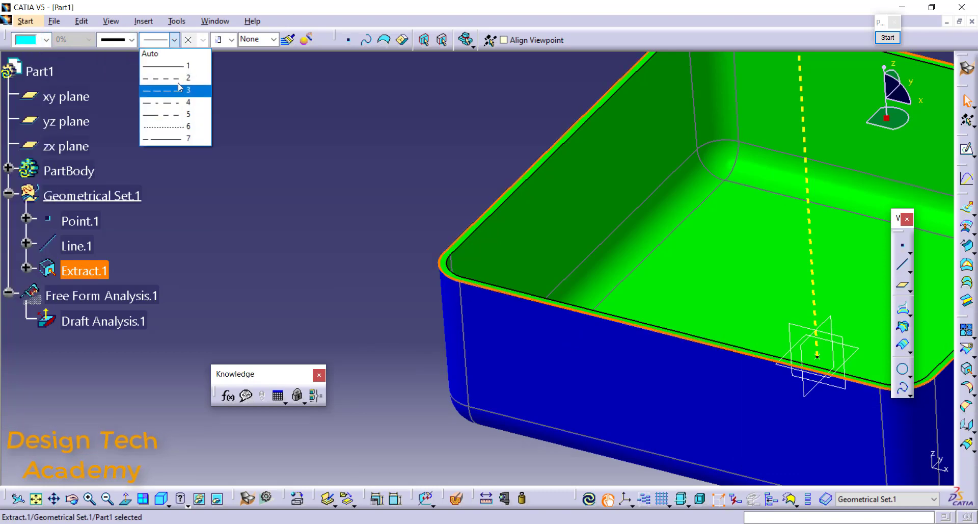
{"action": "left_click", "coordinate": [168, 85]}
{"action": "left_click", "coordinate": [262, 124]}
{"action": "middle_click_drag", "start_coordinate": [595, 258], "coordinate": [434, 239]}
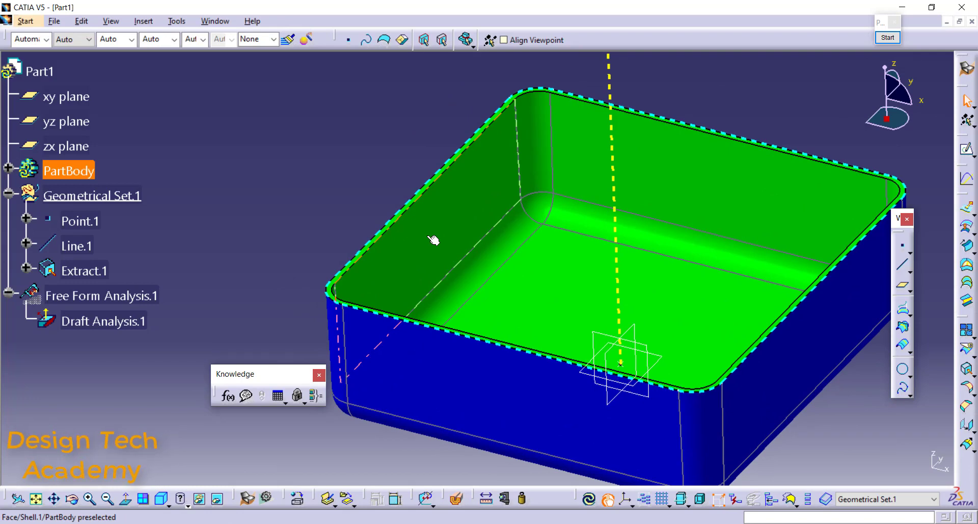
Define PartBody as the active work object and return to the Part Design workbench
{"action": "middle_click_drag", "start_coordinate": [417, 240], "coordinate": [326, 168]}
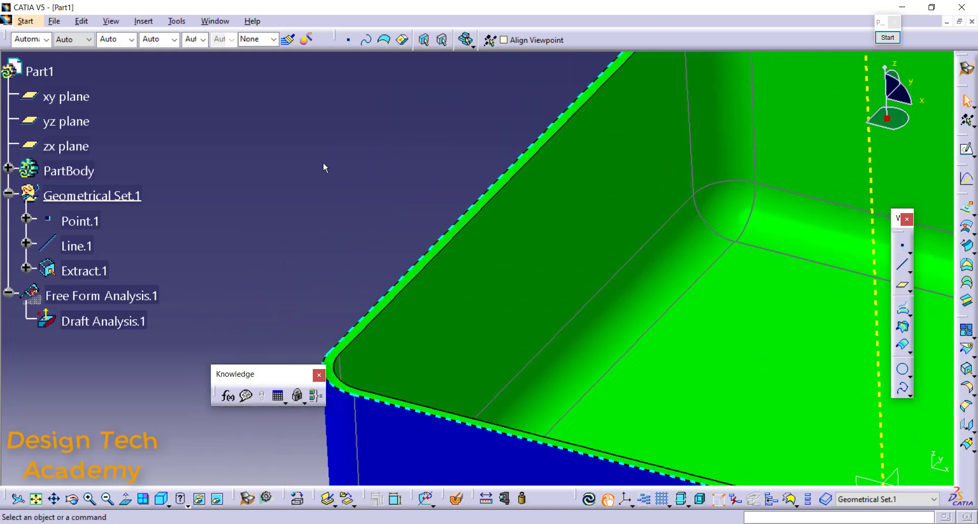
{"action": "right_click", "coordinate": [69, 171]}
{"action": "left_click", "coordinate": [131, 264]}
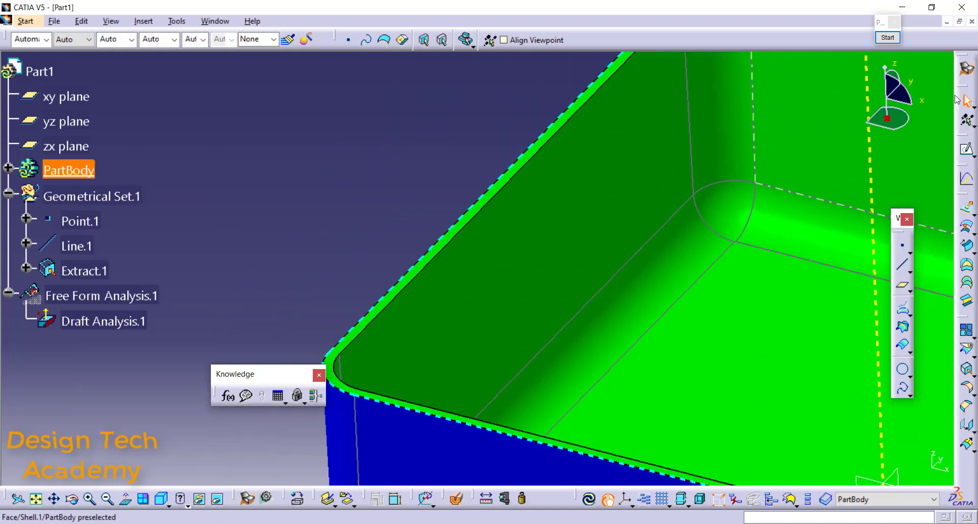
{"action": "left_click", "coordinate": [967, 68]}
{"action": "left_click", "coordinate": [865, 407]}
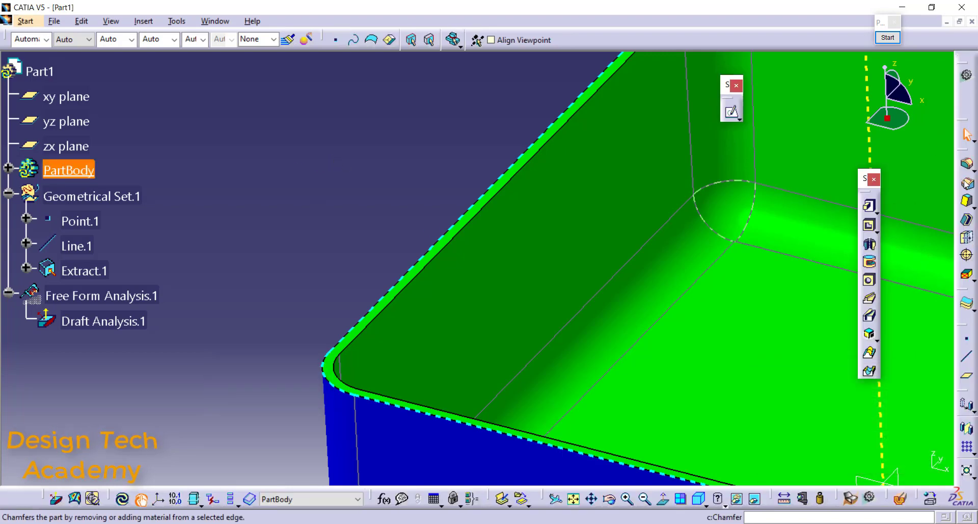
Fillet the inner edge of the box's rim with a 0.5 mm radius and tangency propagation
{"action": "left_click", "coordinate": [967, 164]}
{"action": "left_click", "coordinate": [490, 208]}
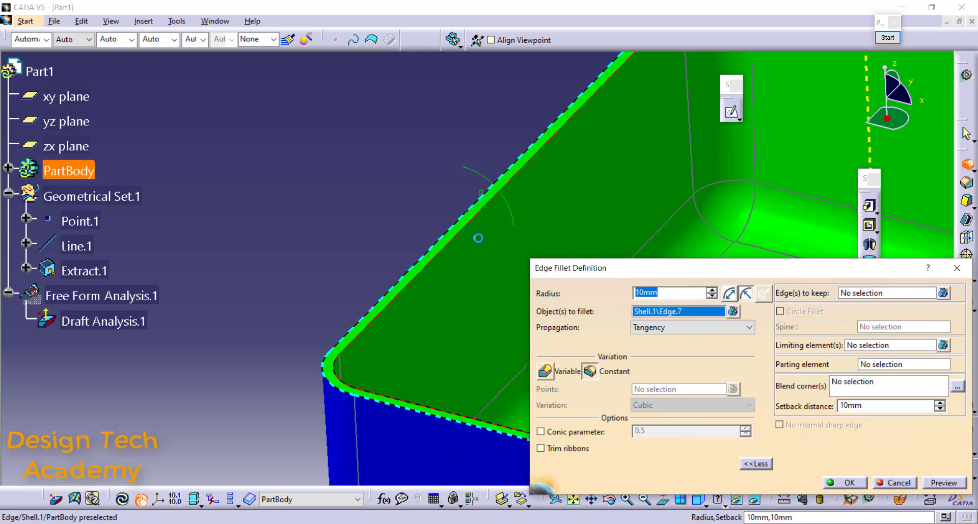
{"action": "type", "text": ".5"}
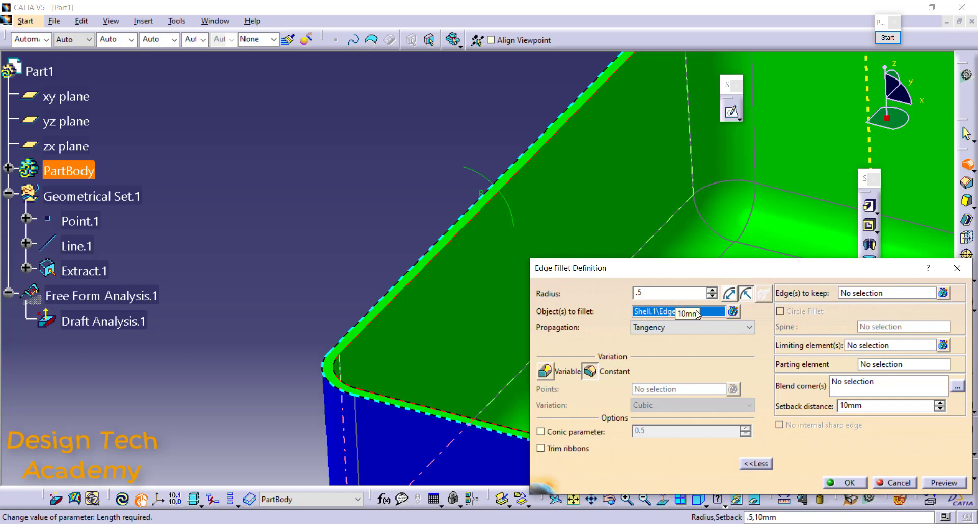
{"action": "left_click", "coordinate": [854, 482]}
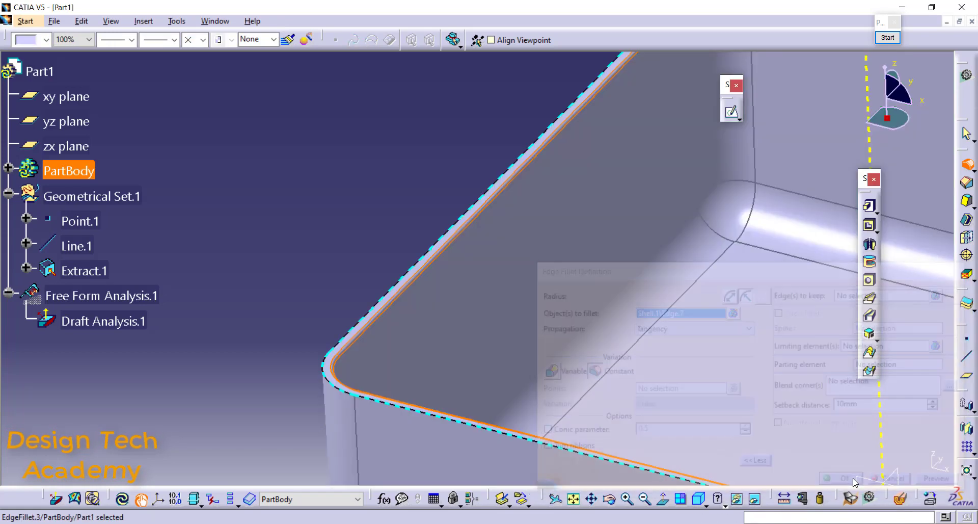
{"action": "middle_click_drag", "start_coordinate": [479, 270], "coordinate": [422, 234]}
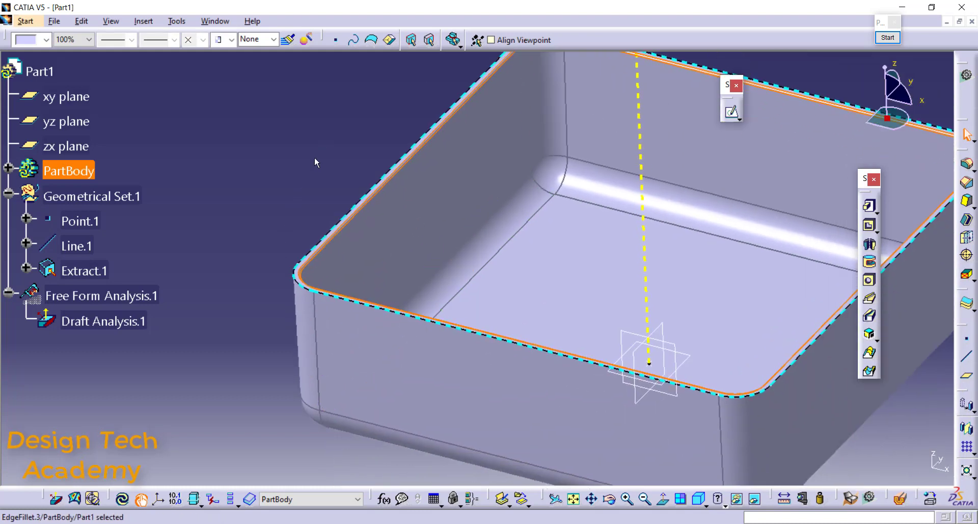
{"action": "left_click", "coordinate": [314, 161]}
Reopen the existing draft analysis to recheck the draft colours on the filleted shell
{"action": "middle_click_drag", "start_coordinate": [494, 229], "coordinate": [499, 254]}
{"action": "middle_click_drag", "start_coordinate": [500, 248], "coordinate": [490, 266]}
{"action": "double_click", "coordinate": [103, 330]}
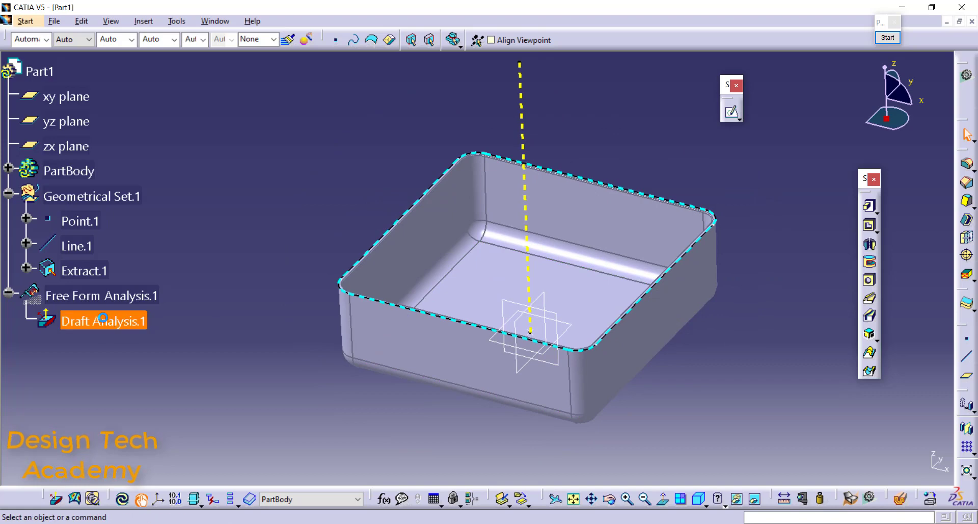
{"action": "middle_click_drag", "start_coordinate": [532, 288], "coordinate": [515, 260]}
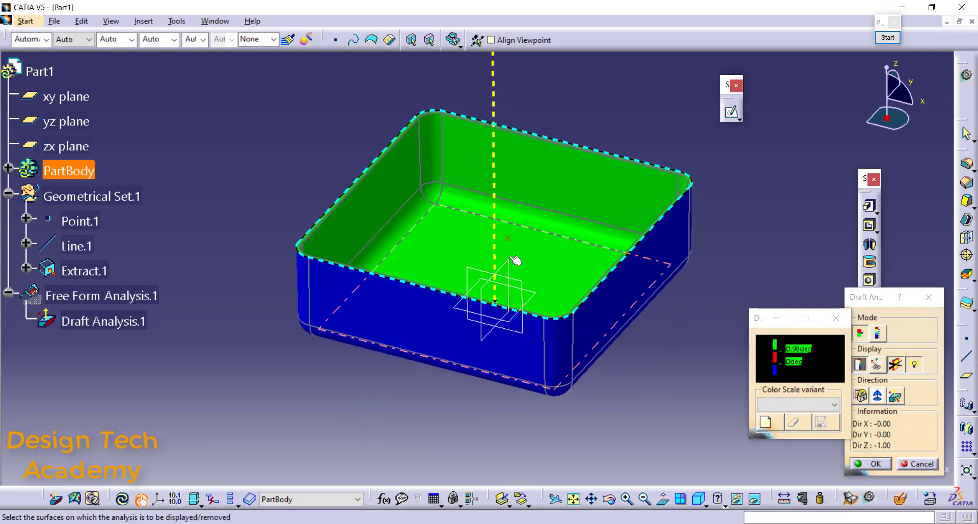